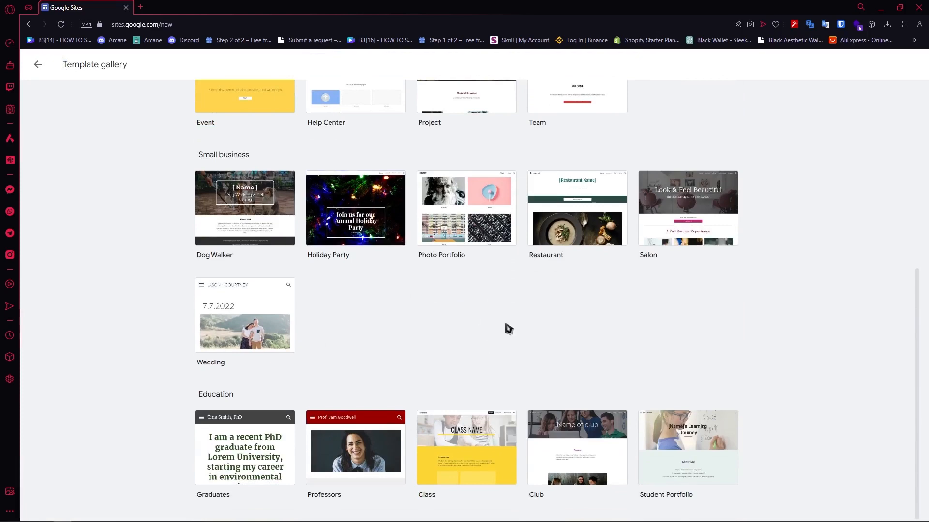
Step: Browse the template gallery and create a new site from the Student Portfolio template in the Education section
{"action": "scroll", "coordinate": [455, 298], "scroll_direction": "up", "scroll_amount": 6}
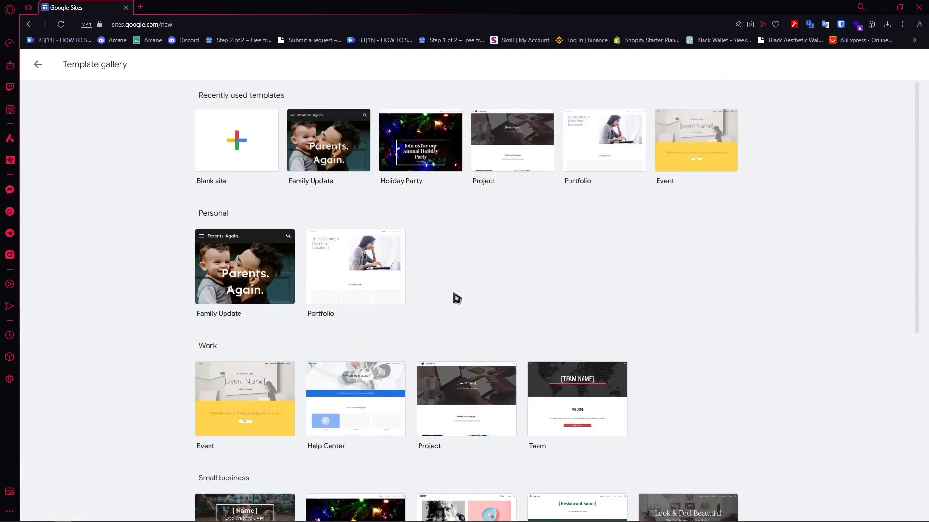
{"action": "scroll", "coordinate": [457, 296], "scroll_direction": "down", "scroll_amount": 4}
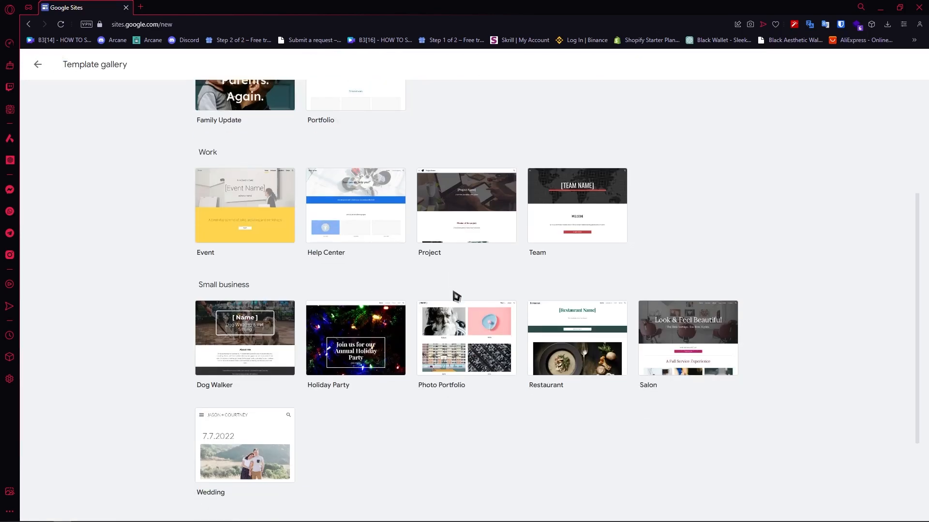
{"action": "scroll", "coordinate": [456, 296], "scroll_direction": "down", "scroll_amount": 3}
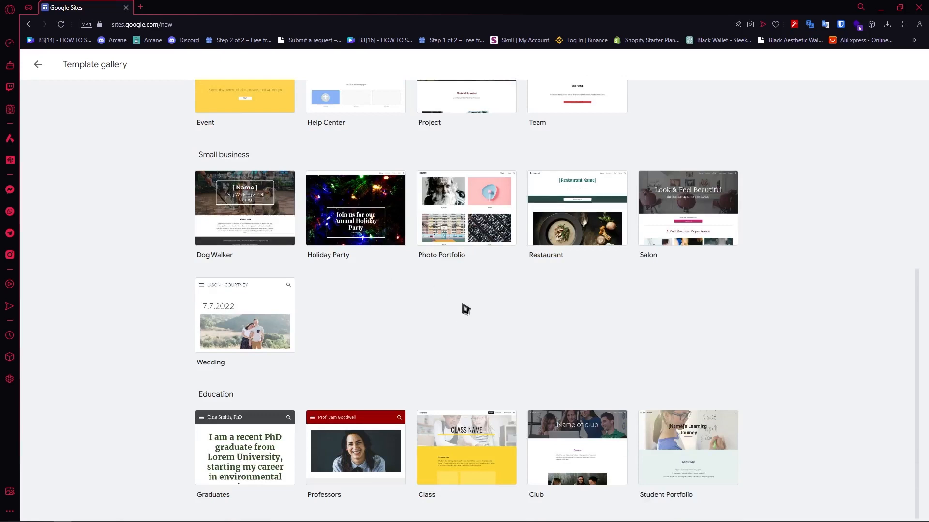
{"action": "scroll", "coordinate": [465, 310], "scroll_direction": "up", "scroll_amount": 4}
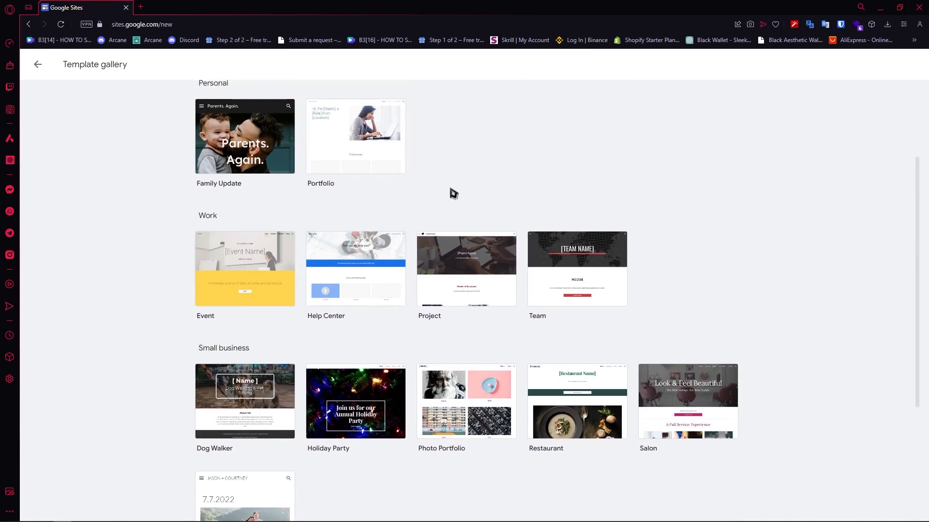
{"action": "scroll", "coordinate": [437, 218], "scroll_direction": "up", "scroll_amount": 3}
{"action": "scroll", "coordinate": [491, 285], "scroll_direction": "down", "scroll_amount": 6}
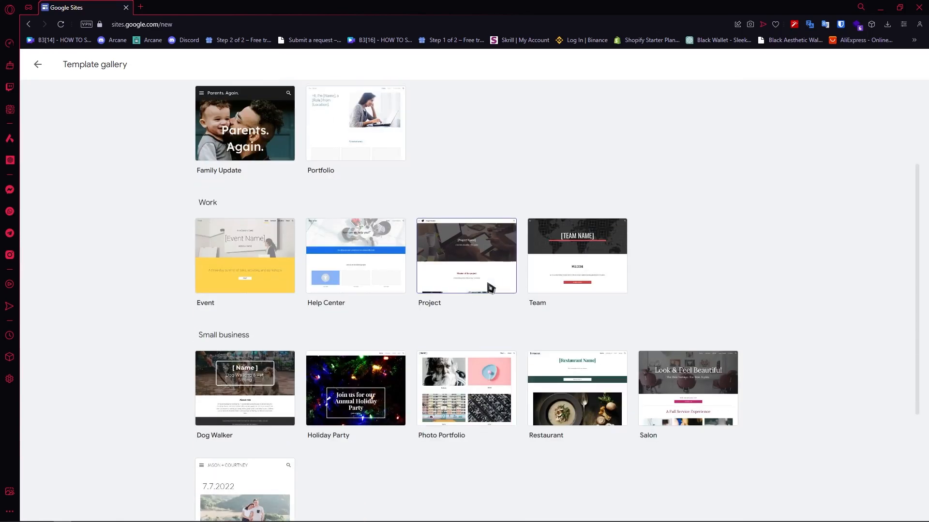
{"action": "scroll", "coordinate": [541, 345], "scroll_direction": "up", "scroll_amount": 6}
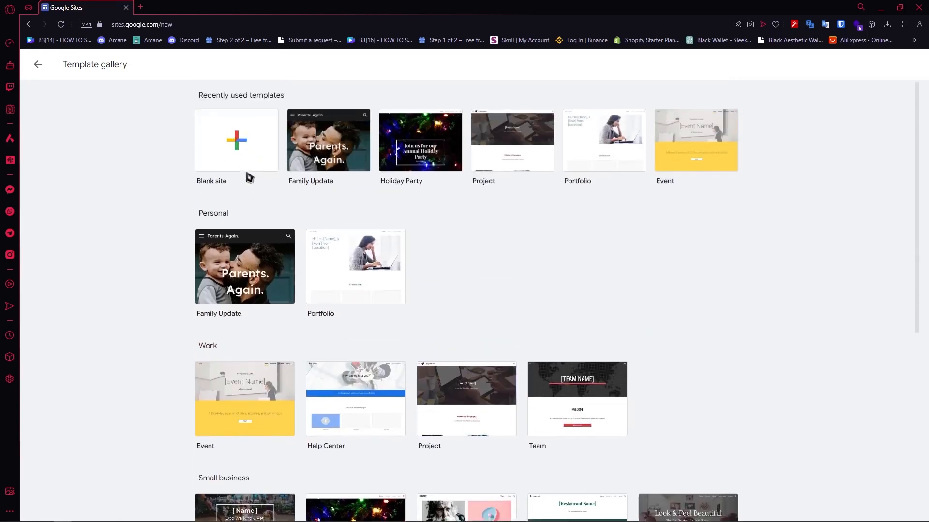
{"action": "scroll", "coordinate": [298, 285], "scroll_direction": "down", "scroll_amount": 4}
{"action": "scroll", "coordinate": [299, 286], "scroll_direction": "down", "scroll_amount": 3}
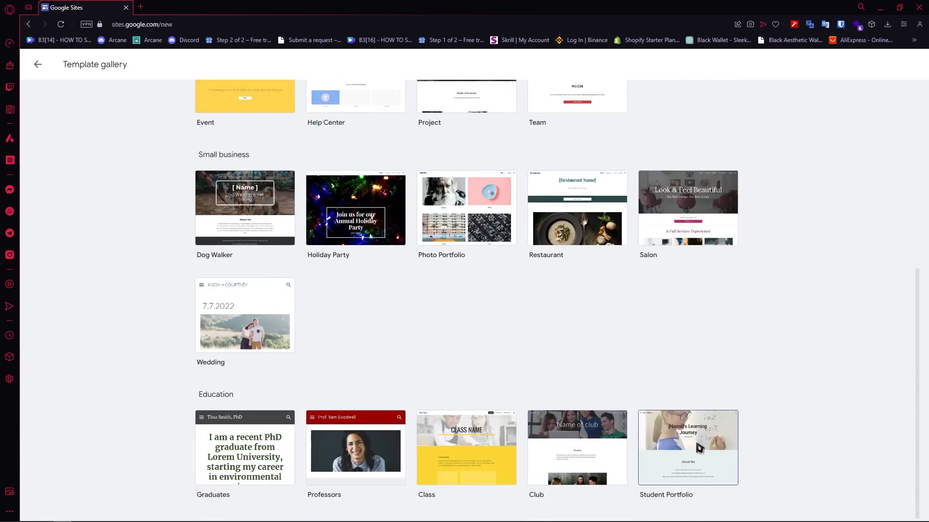
{"action": "left_click", "coordinate": [681, 467]}
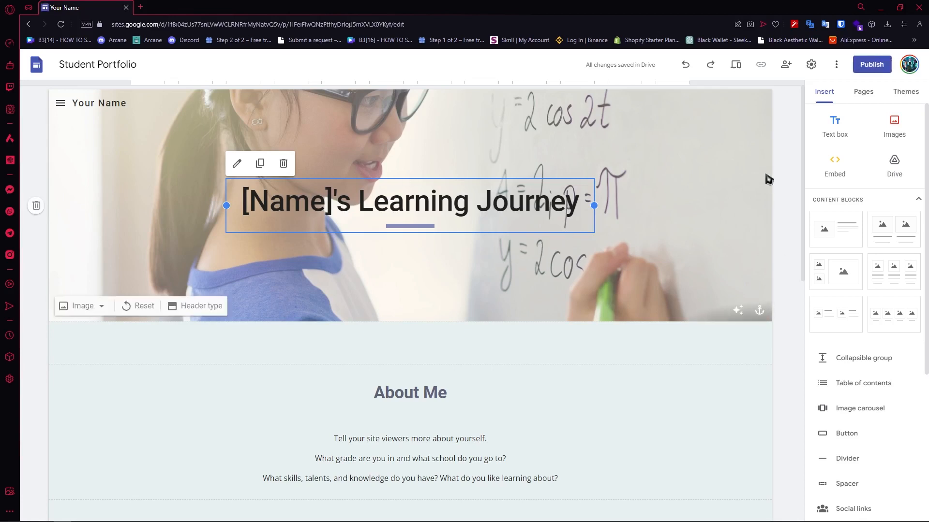
Step: Review the elements that can be inserted into the site and its page list
{"action": "scroll", "coordinate": [848, 220], "scroll_direction": "down", "scroll_amount": 3}
{"action": "scroll", "coordinate": [849, 215], "scroll_direction": "up", "scroll_amount": 3}
{"action": "scroll", "coordinate": [856, 193], "scroll_direction": "down", "scroll_amount": 5}
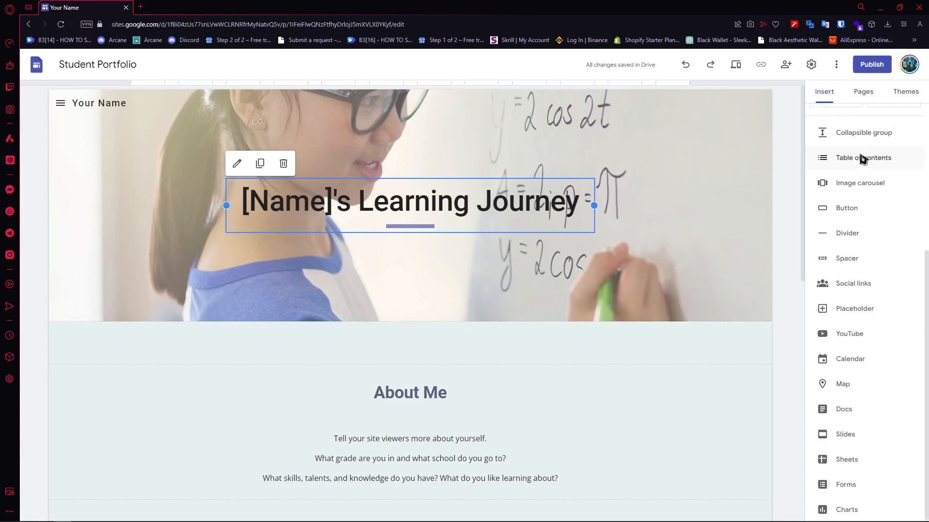
{"action": "scroll", "coordinate": [861, 159], "scroll_direction": "up", "scroll_amount": 1}
{"action": "scroll", "coordinate": [861, 155], "scroll_direction": "up", "scroll_amount": 3}
{"action": "left_click", "coordinate": [863, 91]}
{"action": "left_click", "coordinate": [824, 92]}
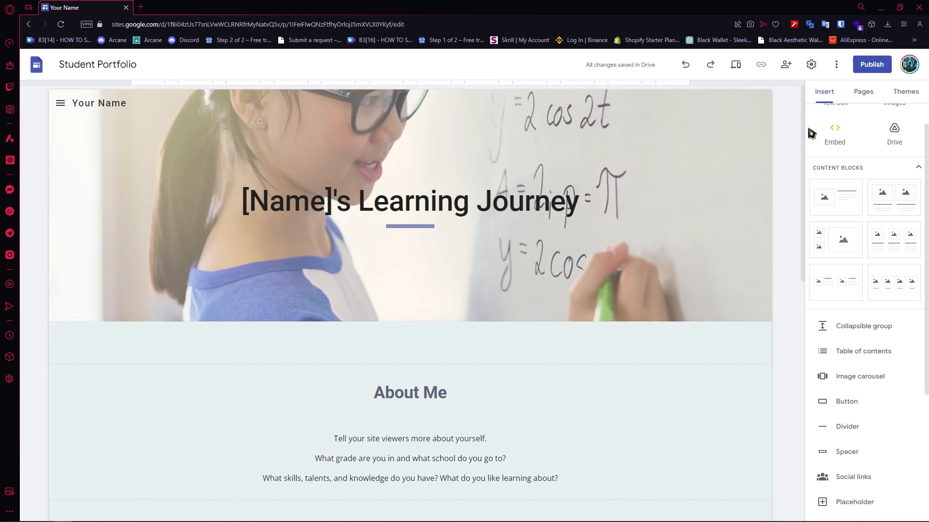
Step: Set the site's navigation mode to Top in the site settings
{"action": "left_click", "coordinate": [811, 66]}
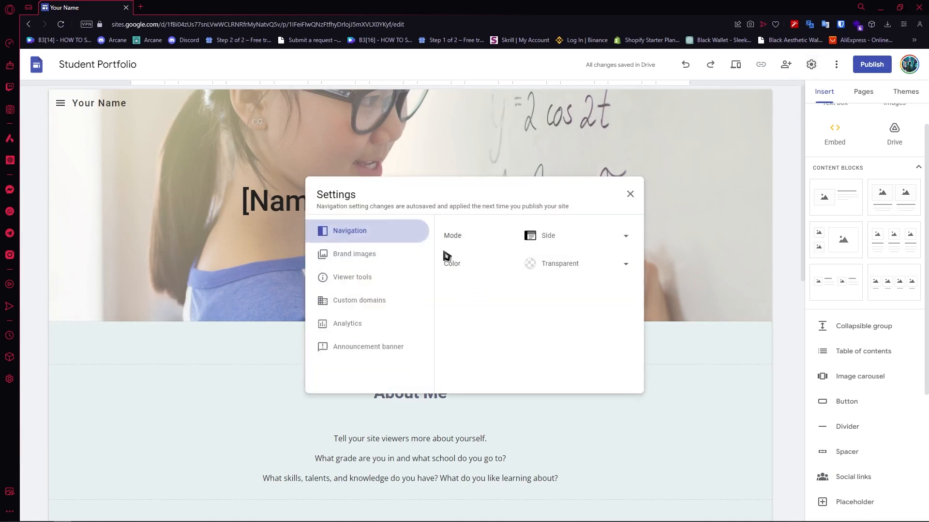
{"action": "left_click", "coordinate": [372, 264]}
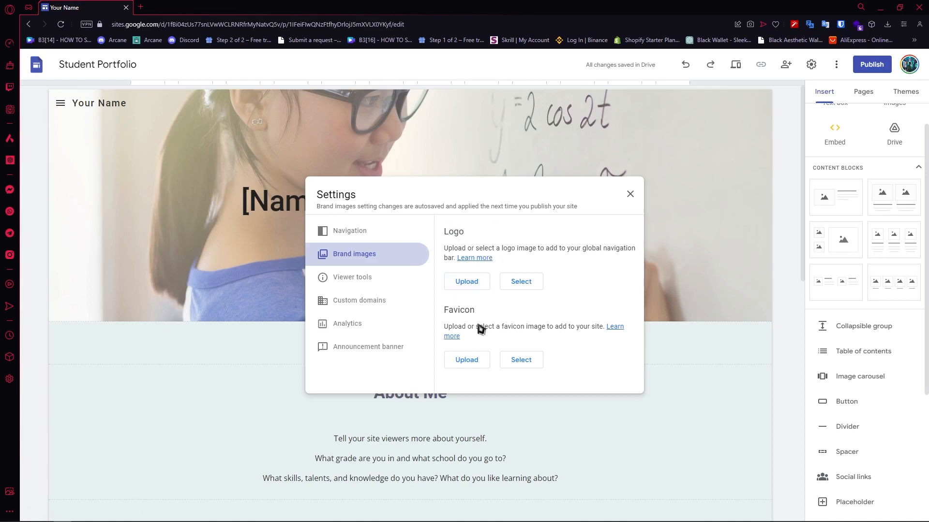
{"action": "left_click", "coordinate": [347, 232]}
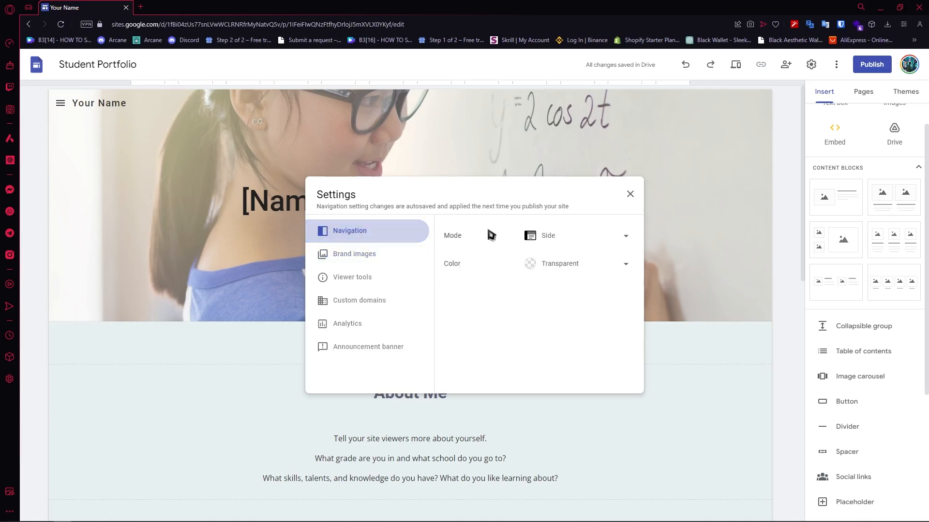
{"action": "left_click", "coordinate": [556, 237]}
{"action": "left_click", "coordinate": [556, 213]}
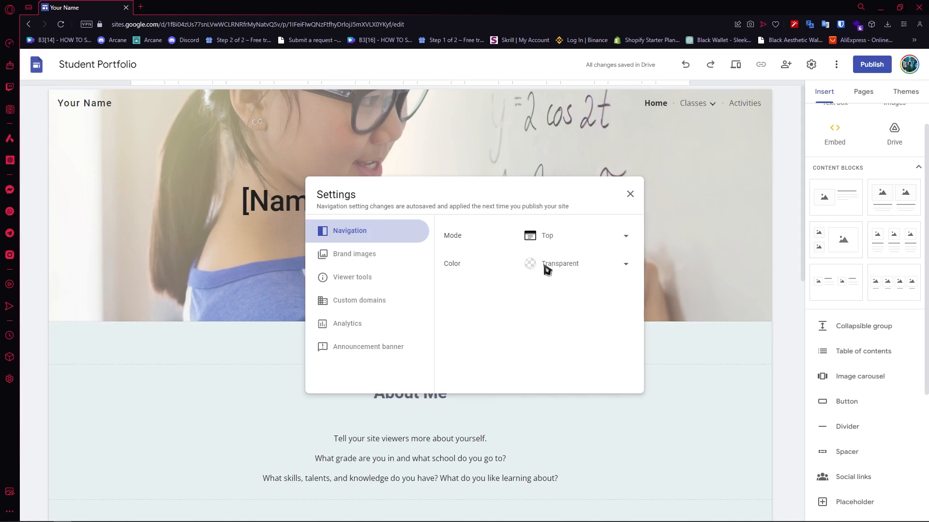
{"action": "left_click", "coordinate": [629, 195]}
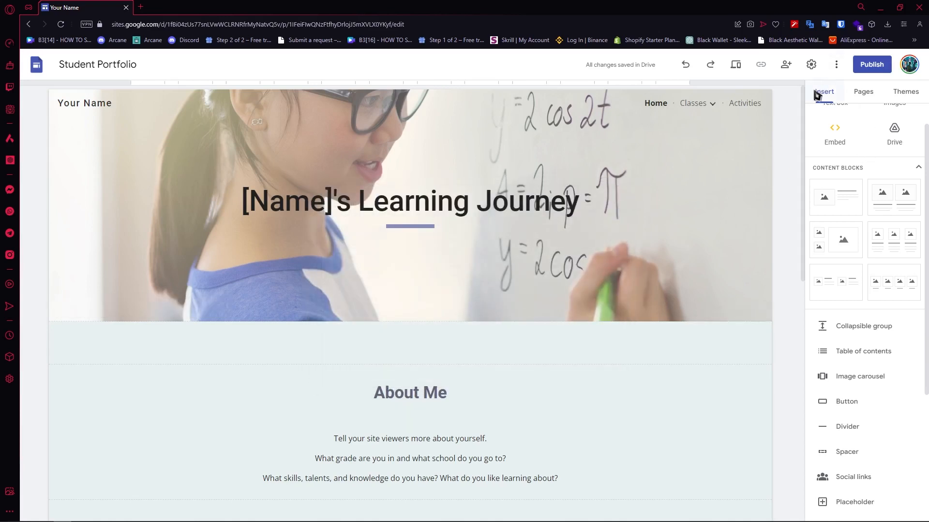
Step: Start inserting social media links and choose to select an existing image as the first link's icon
{"action": "scroll", "coordinate": [877, 208], "scroll_direction": "up", "scroll_amount": 1}
{"action": "scroll", "coordinate": [877, 208], "scroll_direction": "down", "scroll_amount": 5}
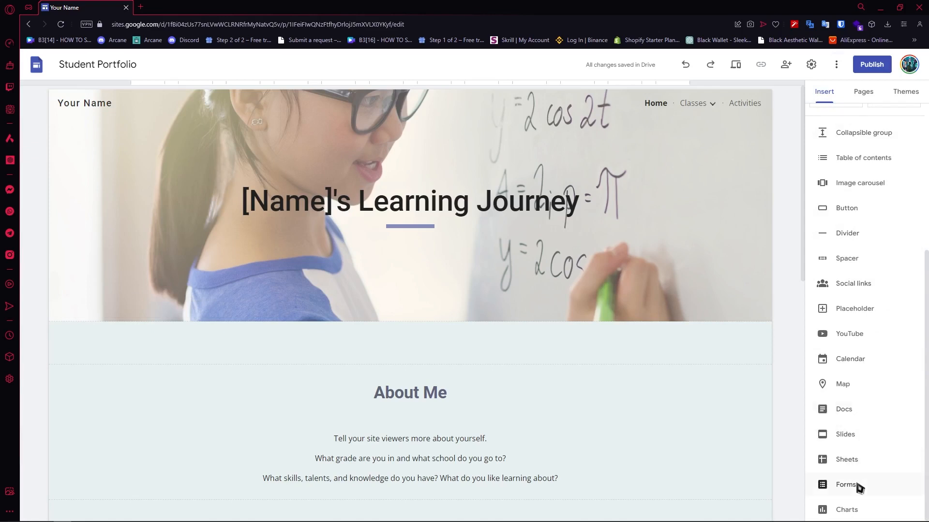
{"action": "scroll", "coordinate": [545, 244], "scroll_direction": "down", "scroll_amount": 5}
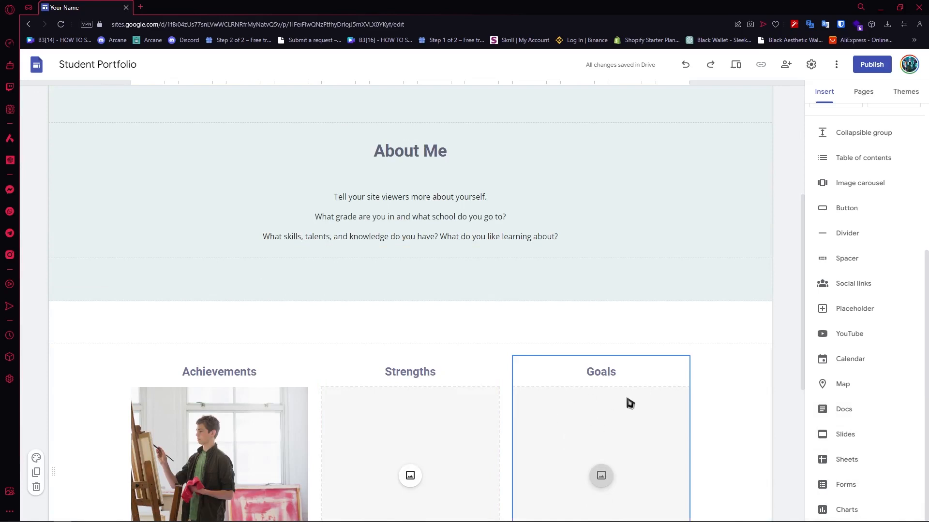
{"action": "scroll", "coordinate": [638, 400], "scroll_direction": "up", "scroll_amount": 2}
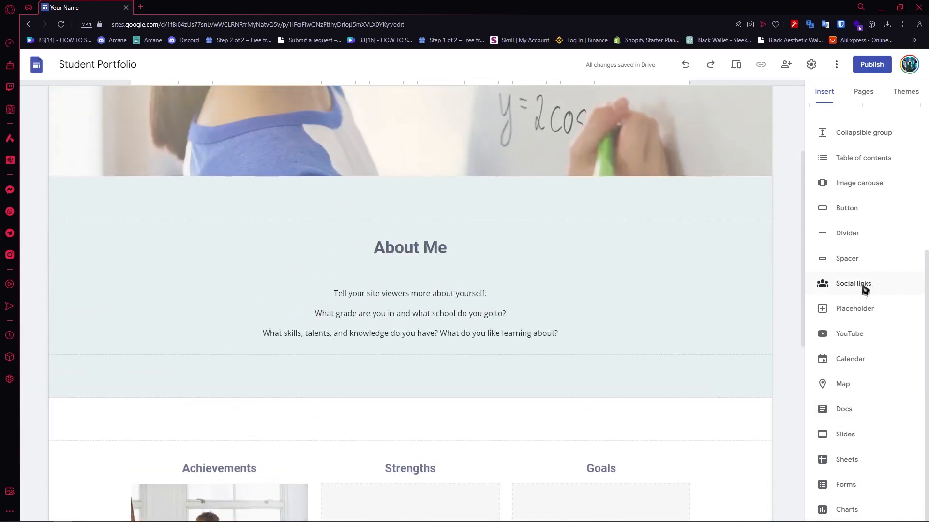
{"action": "left_click", "coordinate": [852, 290]}
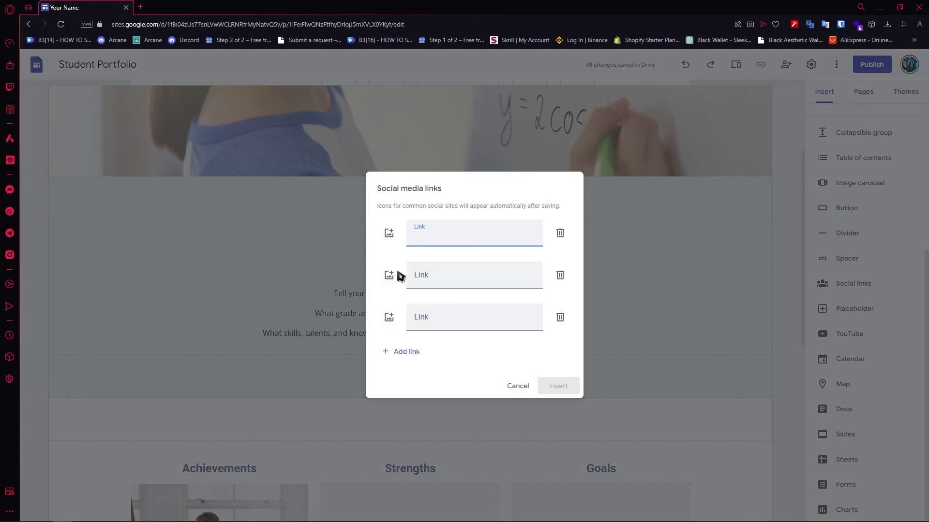
{"action": "left_click", "coordinate": [390, 236]}
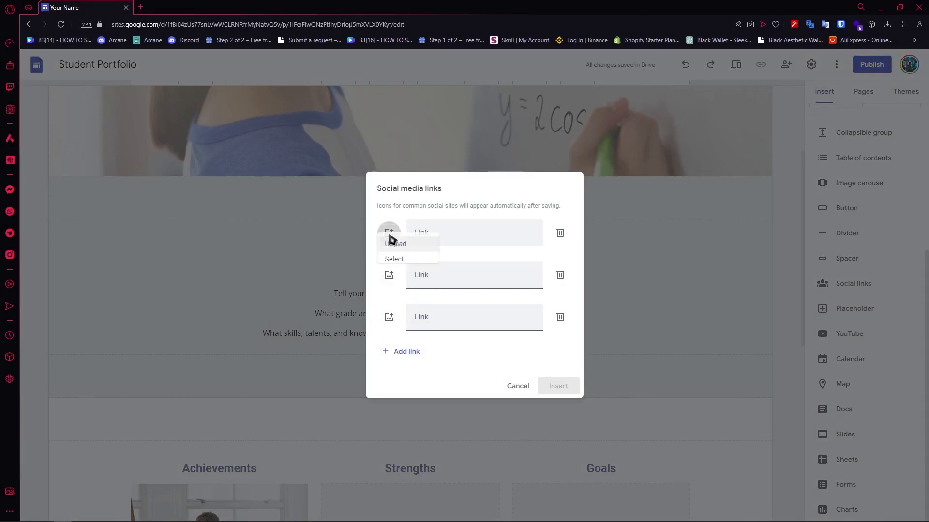
{"action": "left_click", "coordinate": [410, 234]}
{"action": "left_click", "coordinate": [386, 238]}
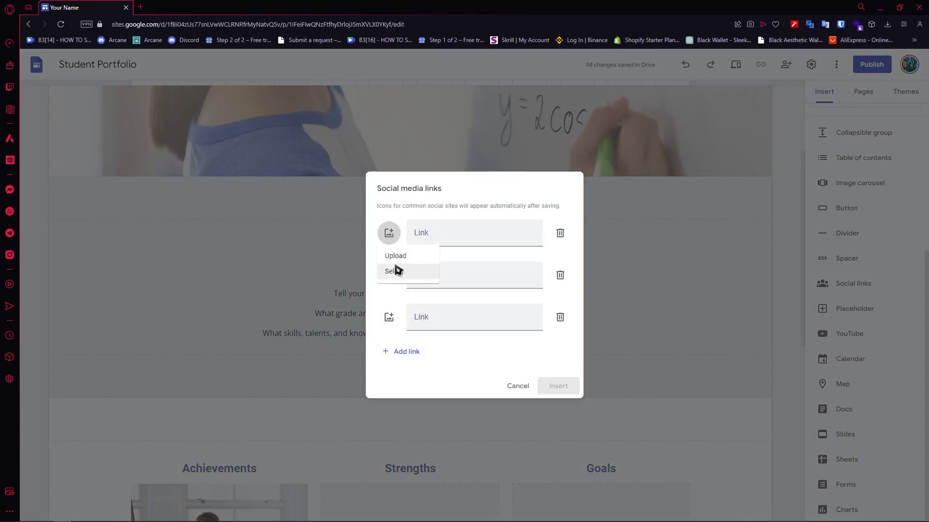
{"action": "left_click", "coordinate": [400, 272]}
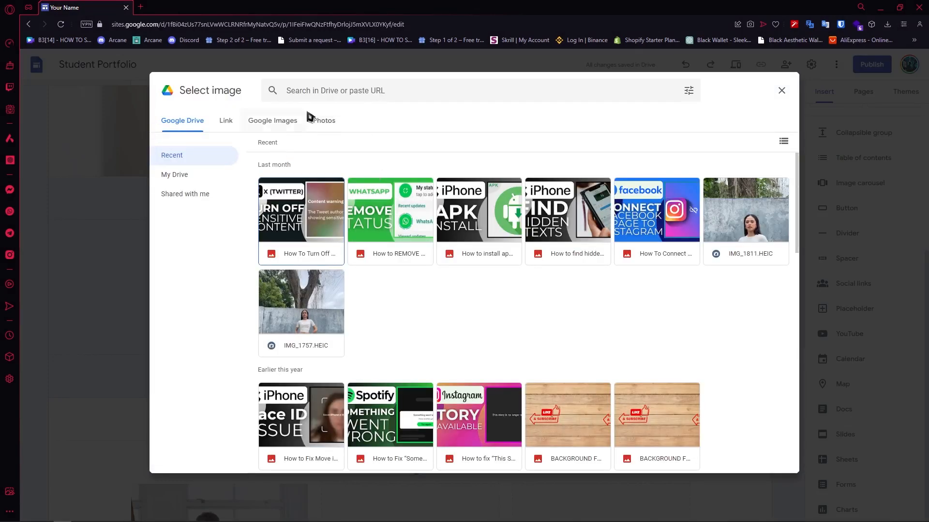
Step: Search Google Images for FACEBOOK and insert the round blue logo as the first link's icon
{"action": "left_click", "coordinate": [350, 91]}
{"action": "left_click", "coordinate": [253, 121]}
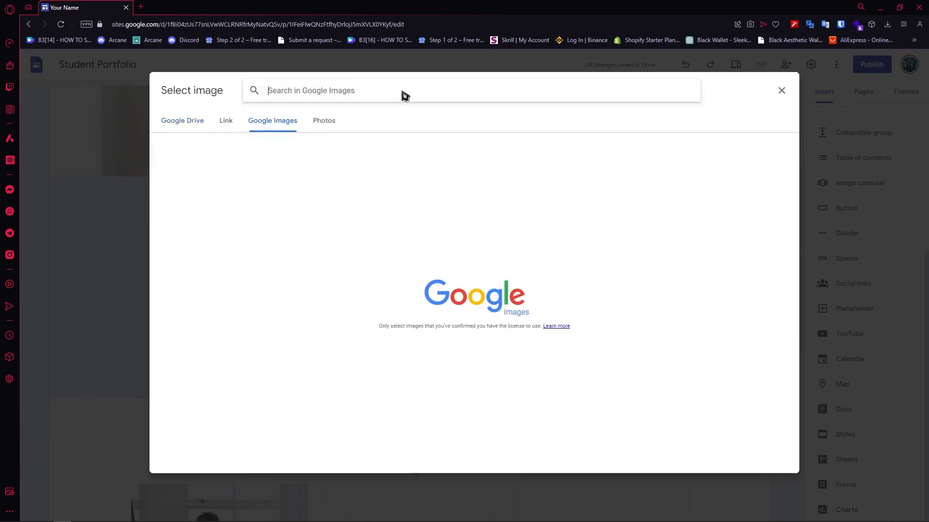
{"action": "type", "text": "FACEB"}
{"action": "key", "text": "BackSpace"}
{"action": "key", "text": "BackSpace"}
{"action": "type", "text": "CEBOOK"}
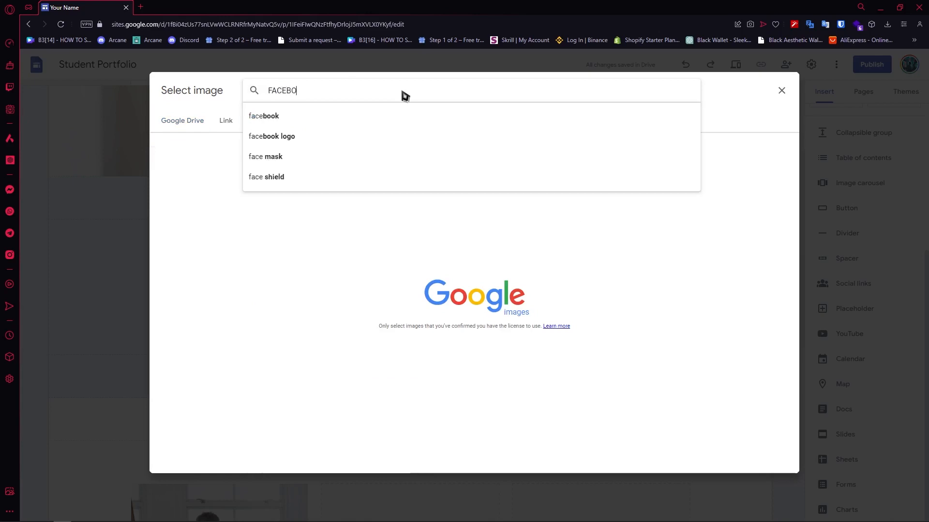
{"action": "key", "text": "Return"}
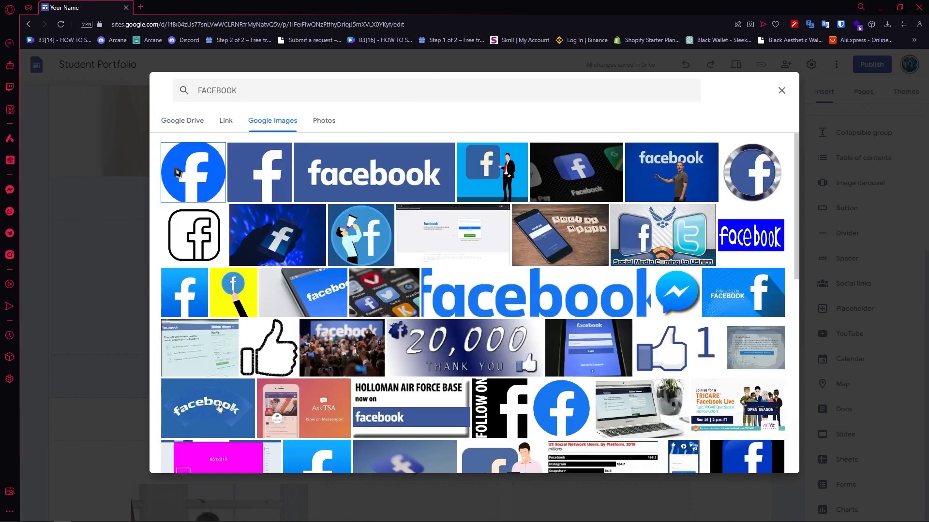
{"action": "left_click", "coordinate": [180, 173]}
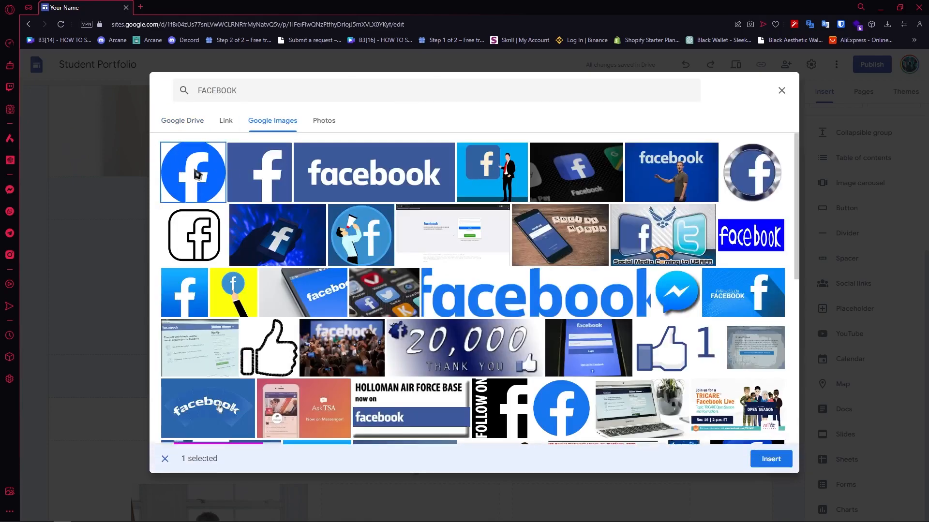
{"action": "left_click", "coordinate": [771, 459]}
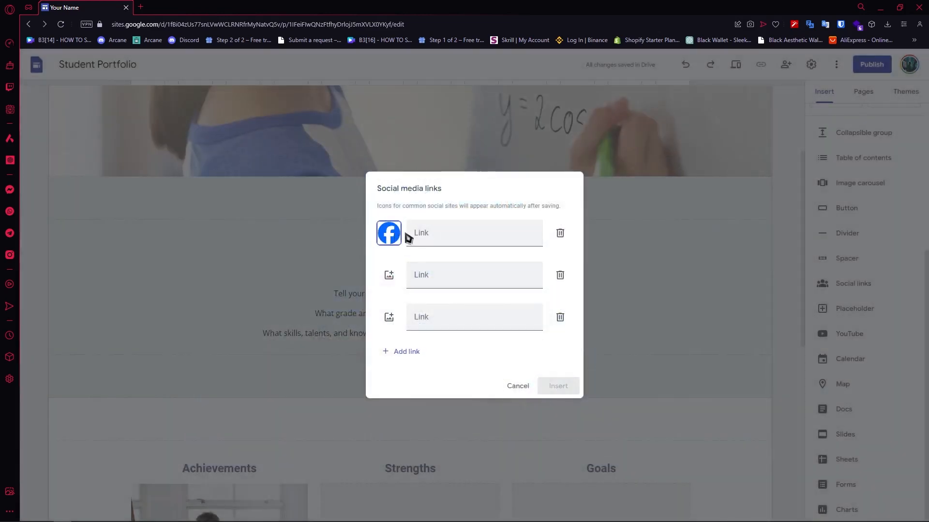
Step: Set the first social link's address to FACEBOOK.COM and insert the social links into the page
{"action": "left_click", "coordinate": [486, 241]}
{"action": "type", "text": "FACEBOOK.COM"}
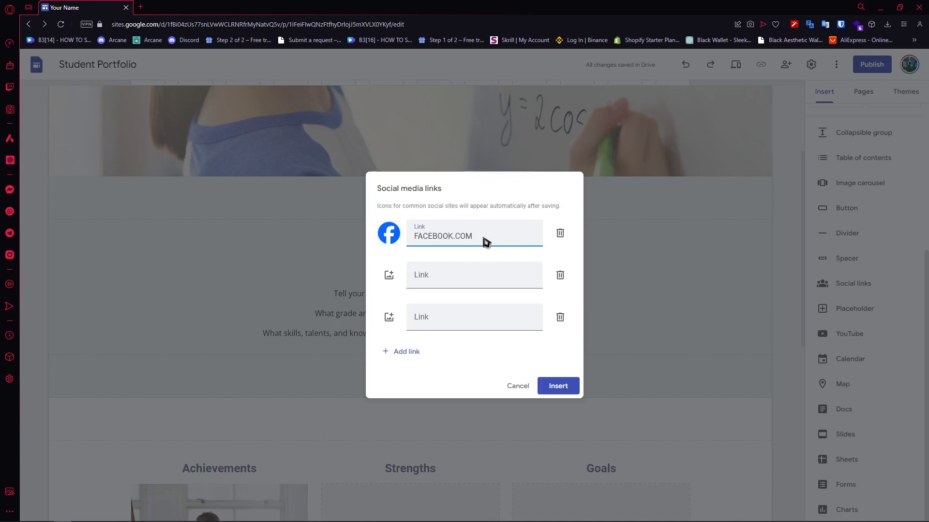
{"action": "left_click", "coordinate": [561, 395]}
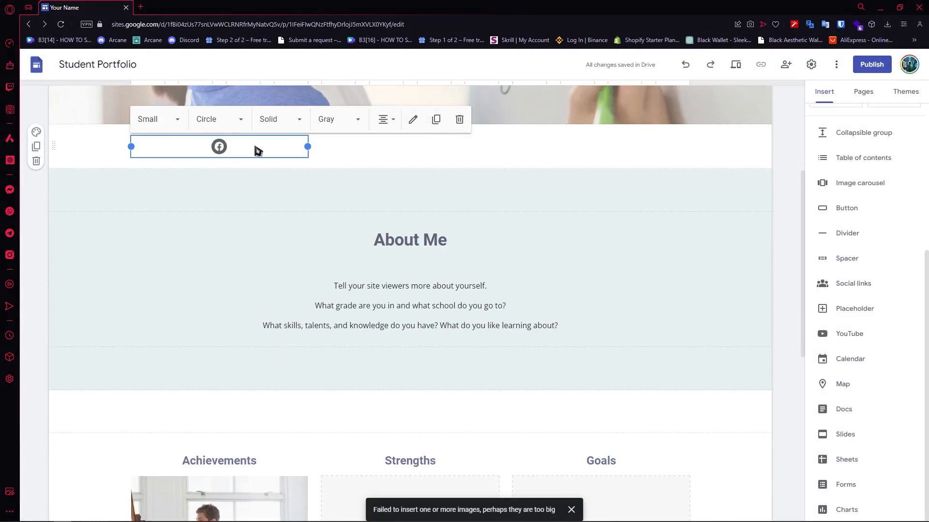
{"action": "left_click", "coordinate": [247, 190]}
{"action": "left_click", "coordinate": [220, 147]}
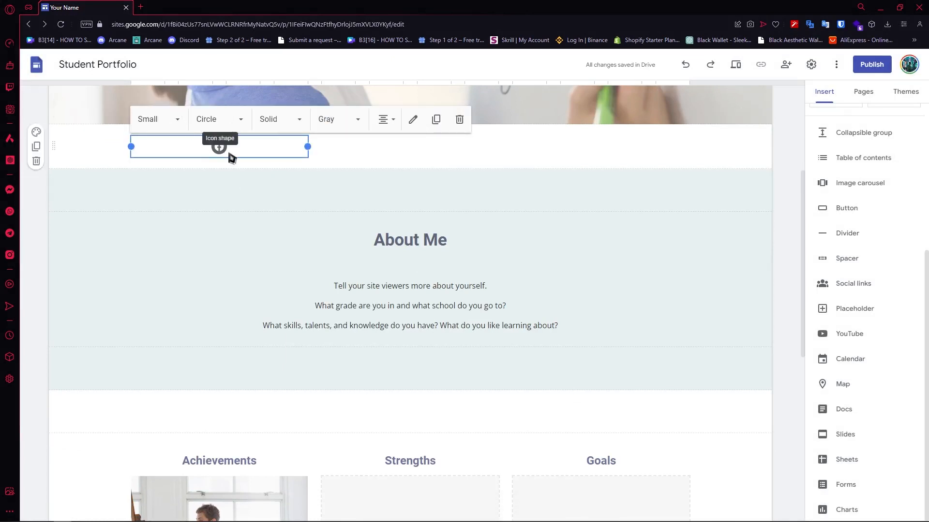
{"action": "scroll", "coordinate": [252, 193], "scroll_direction": "up", "scroll_amount": 4}
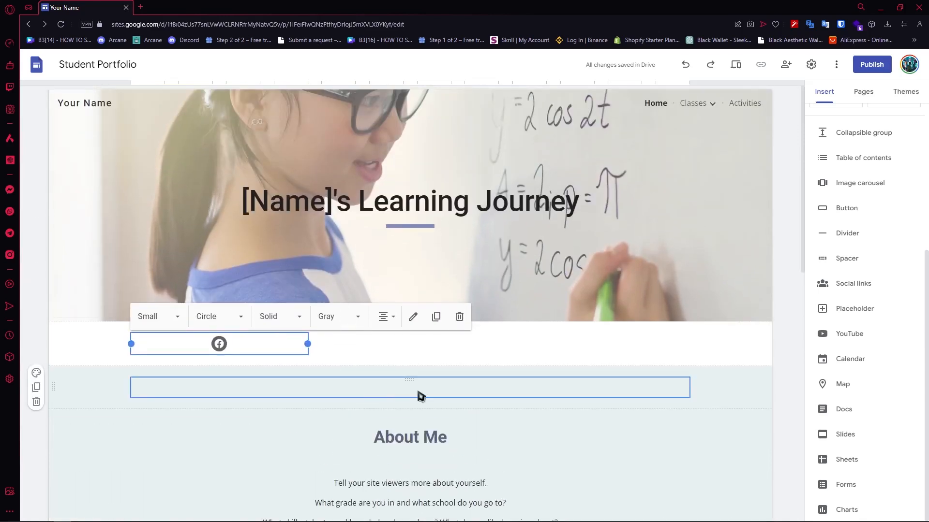
{"action": "left_click", "coordinate": [419, 396]}
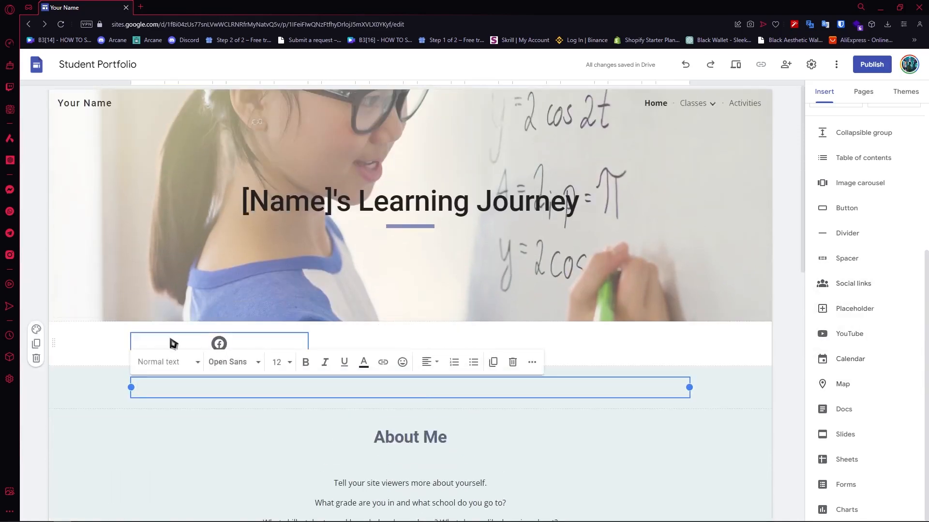
{"action": "left_click", "coordinate": [220, 344]}
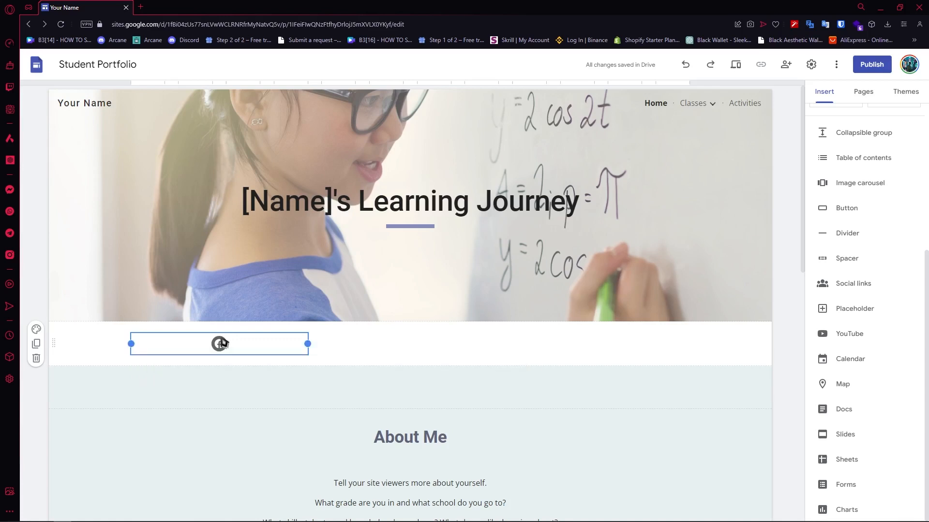
{"action": "left_click", "coordinate": [673, 384]}
Step: Choose to select an existing image for the home page header and search Google Images for PORTFOLIO
{"action": "left_click", "coordinate": [660, 280]}
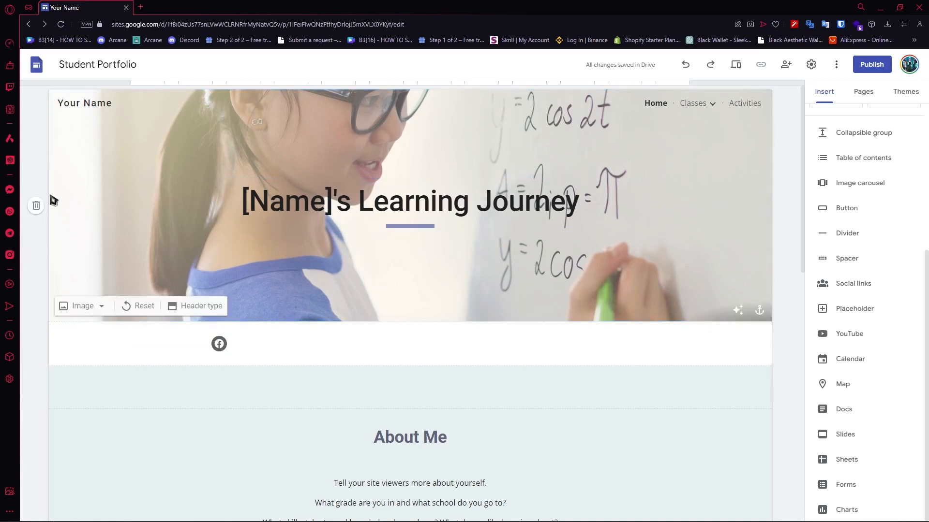
{"action": "left_click", "coordinate": [102, 308]}
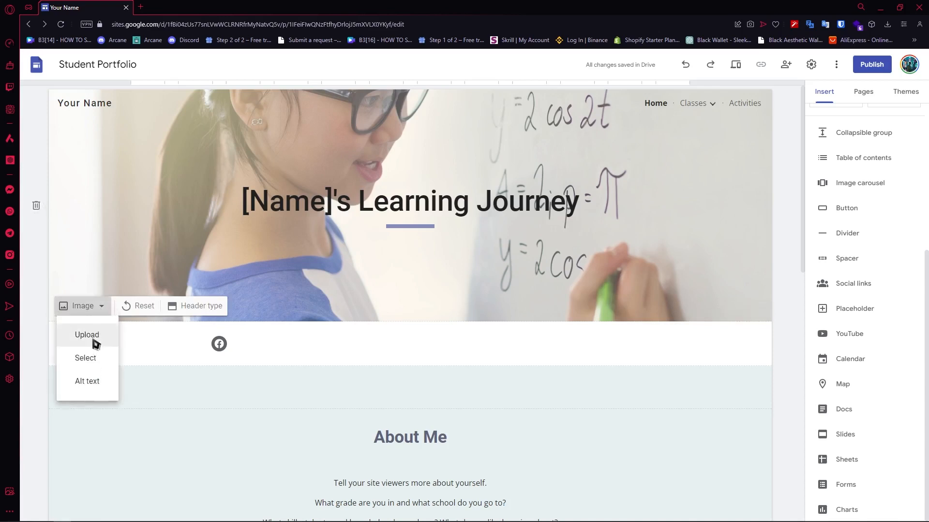
{"action": "left_click", "coordinate": [90, 357]}
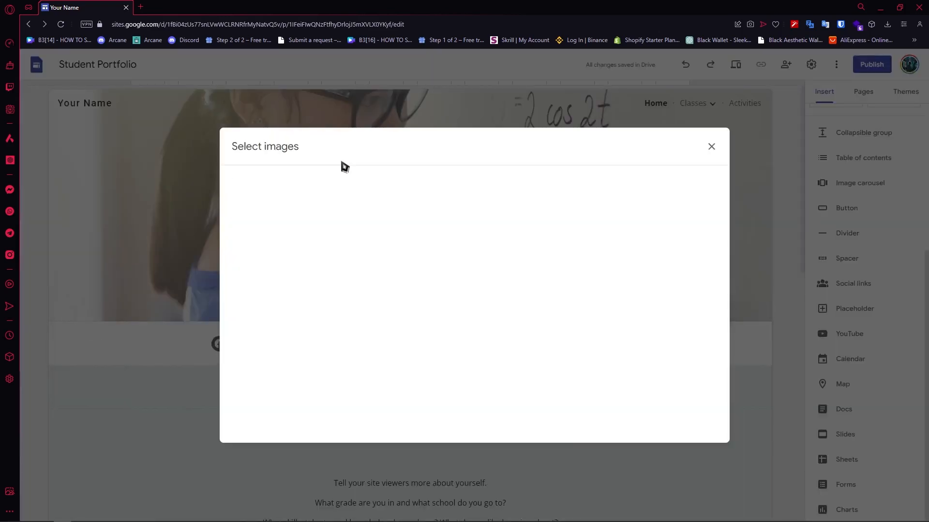
{"action": "left_click", "coordinate": [347, 176]}
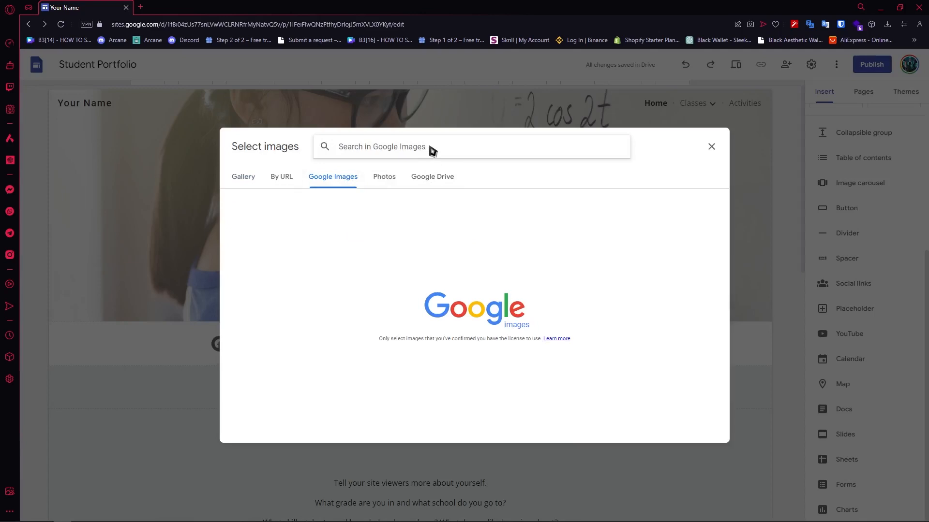
{"action": "type", "text": "PORTFO"}
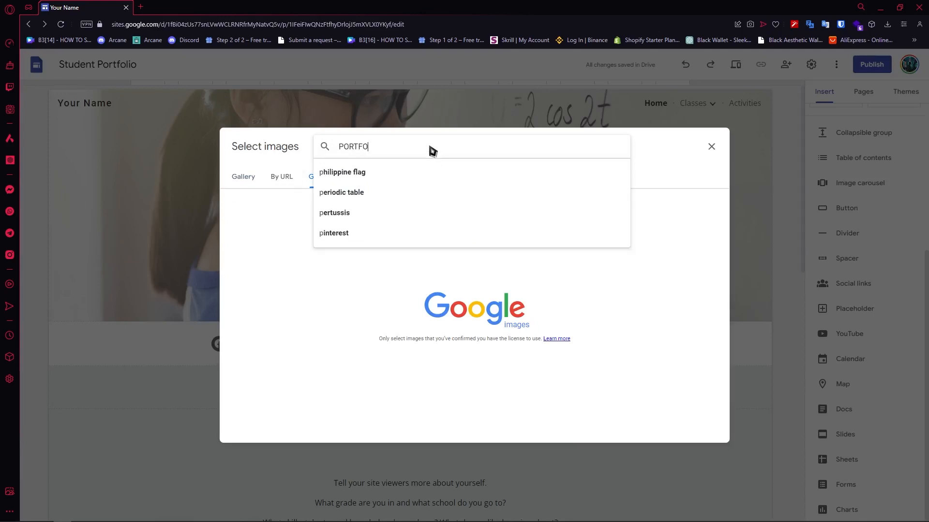
{"action": "type", "text": "LIO"}
{"action": "key", "text": "Return"}
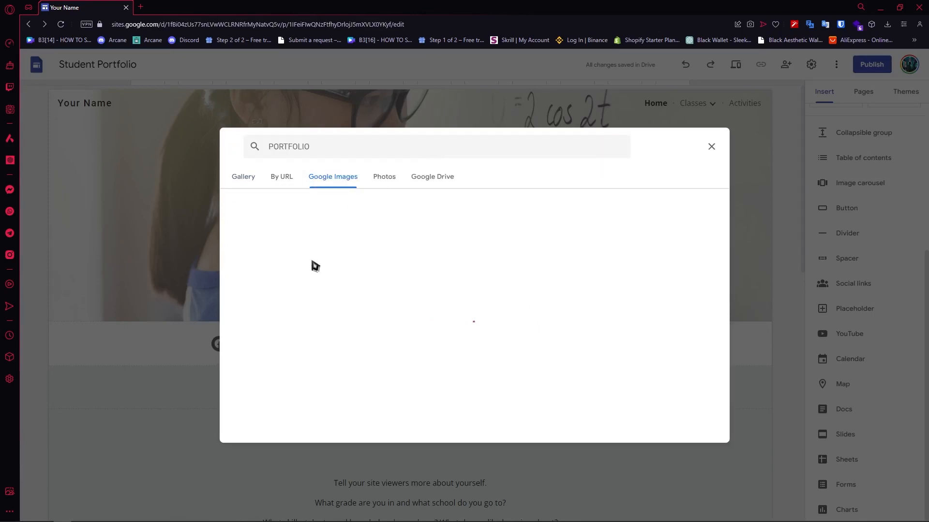
Step: Insert the Portfolio wordmark with the orange letter O as the header image
{"action": "scroll", "coordinate": [594, 317], "scroll_direction": "down", "scroll_amount": 2}
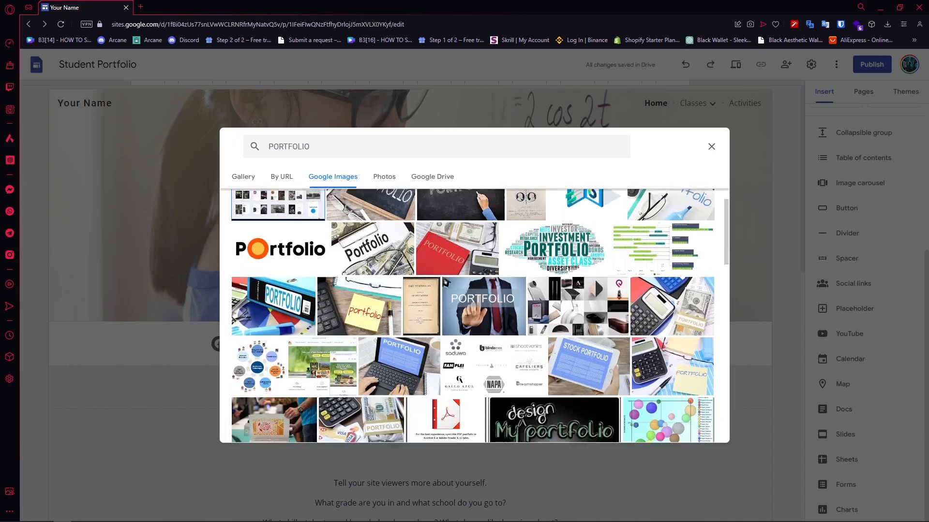
{"action": "scroll", "coordinate": [372, 264], "scroll_direction": "down", "scroll_amount": 1}
{"action": "scroll", "coordinate": [461, 304], "scroll_direction": "up", "scroll_amount": 2}
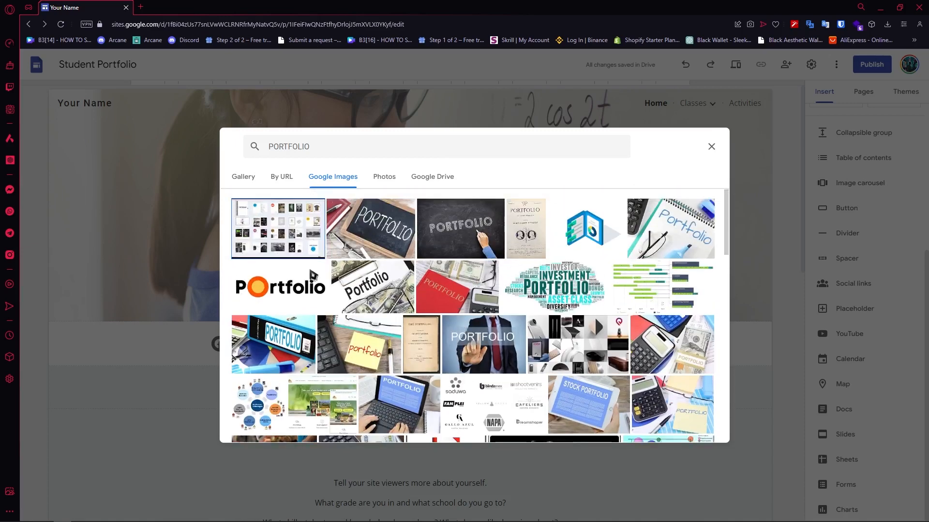
{"action": "left_click", "coordinate": [304, 286]}
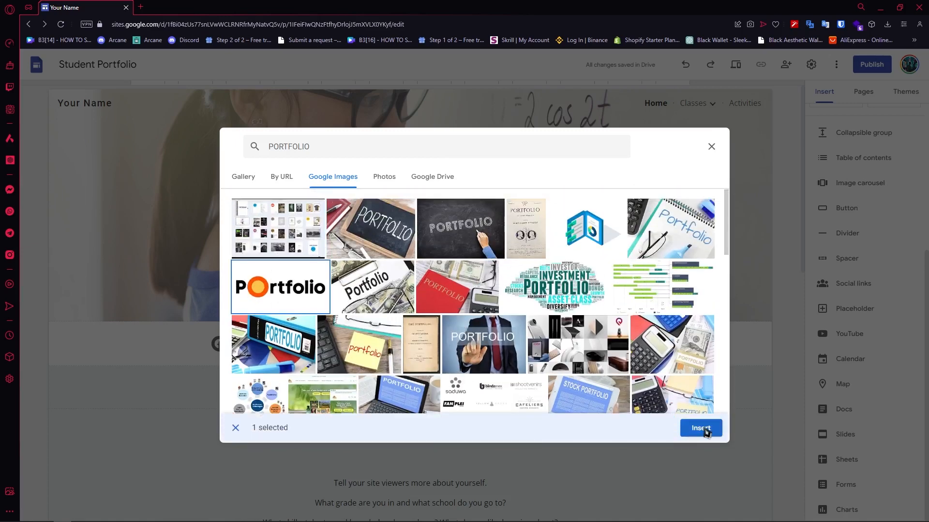
{"action": "left_click", "coordinate": [701, 428]}
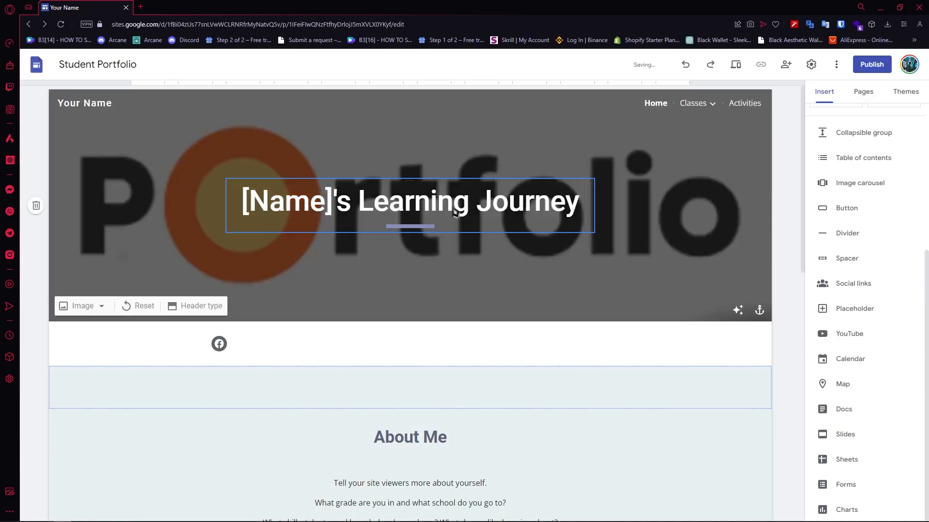
Step: Try the Style 3 section color on the Achievements, Strengths and Goals section, and restore Style 1
{"action": "scroll", "coordinate": [454, 213], "scroll_direction": "down", "scroll_amount": 10}
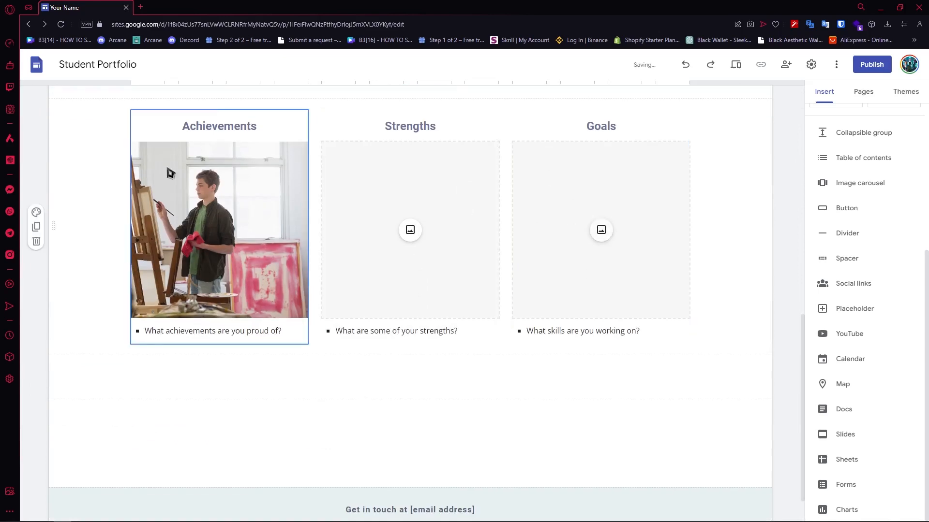
{"action": "left_click", "coordinate": [37, 214]}
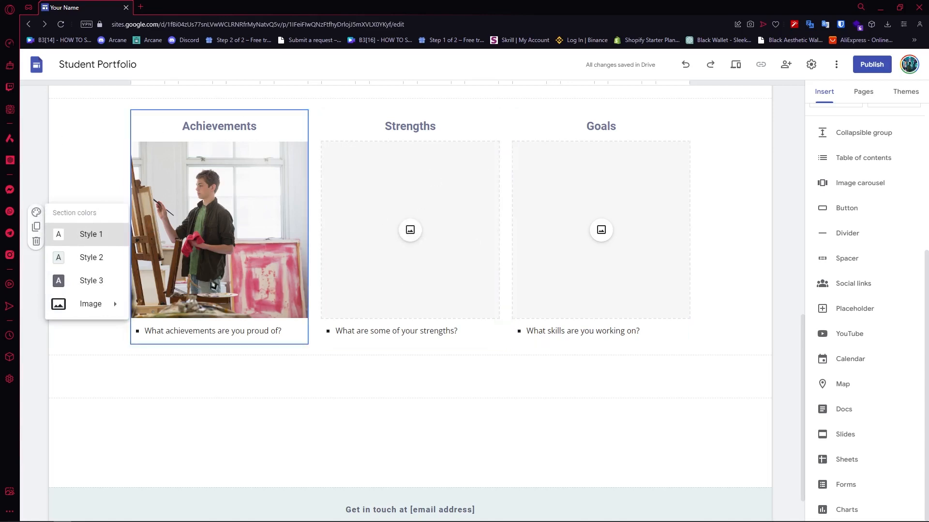
{"action": "left_click", "coordinate": [83, 281]}
{"action": "left_click", "coordinate": [37, 212]}
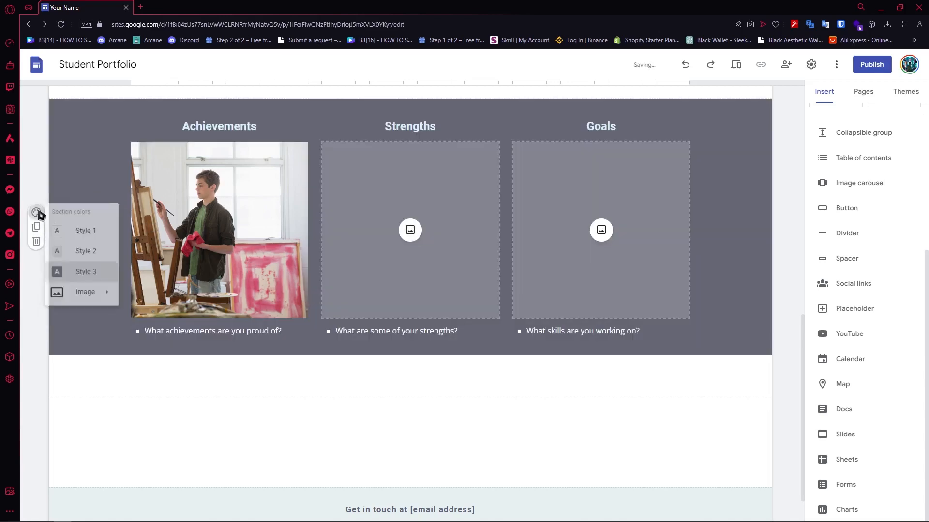
{"action": "mouse_move", "coordinate": [103, 304]}
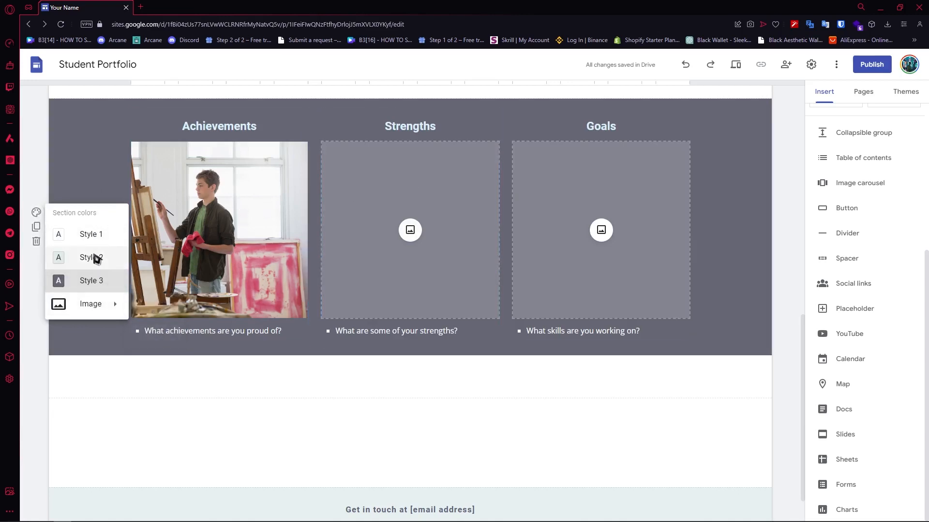
{"action": "left_click", "coordinate": [90, 234]}
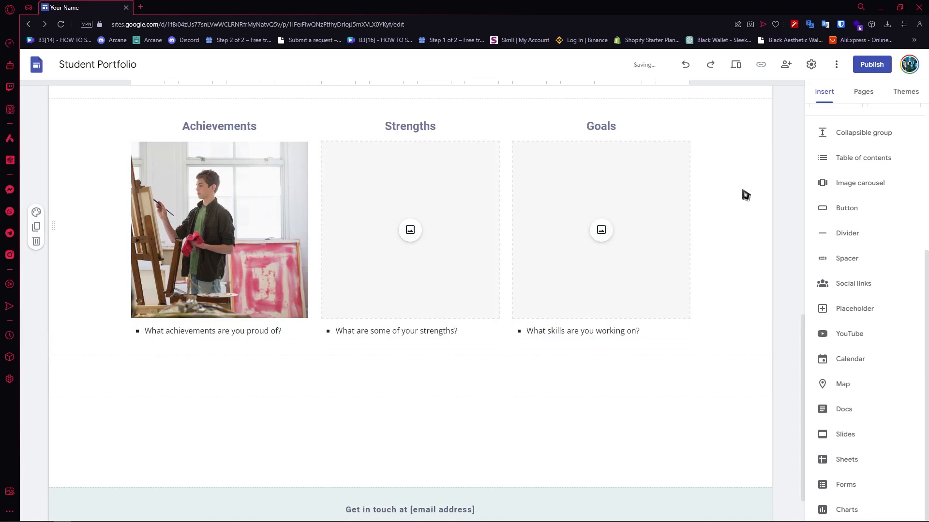
Step: Look over the home page and the site's page list, and open the Math page under Classes
{"action": "scroll", "coordinate": [709, 155], "scroll_direction": "up", "scroll_amount": 10}
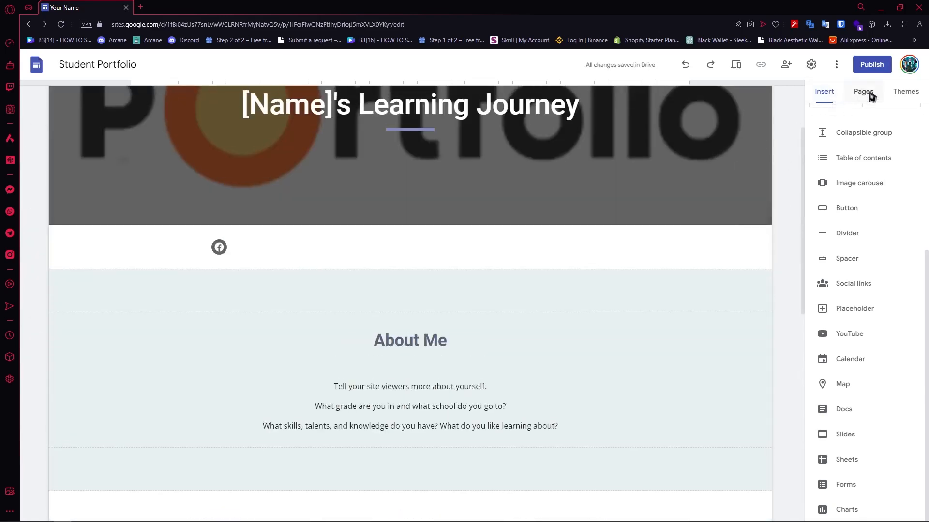
{"action": "left_click", "coordinate": [866, 93]}
{"action": "scroll", "coordinate": [551, 298], "scroll_direction": "down", "scroll_amount": 10}
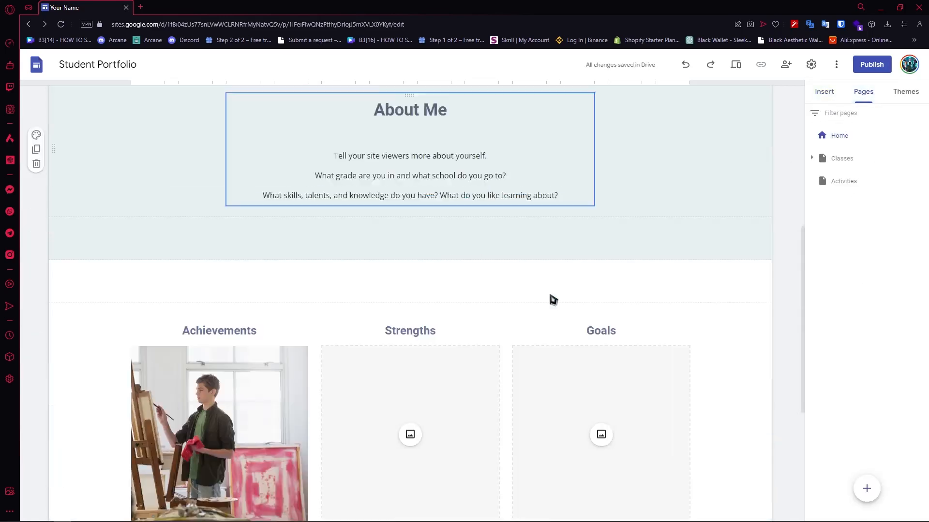
{"action": "scroll", "coordinate": [563, 297], "scroll_direction": "up", "scroll_amount": 12}
{"action": "scroll", "coordinate": [563, 297], "scroll_direction": "up", "scroll_amount": 1}
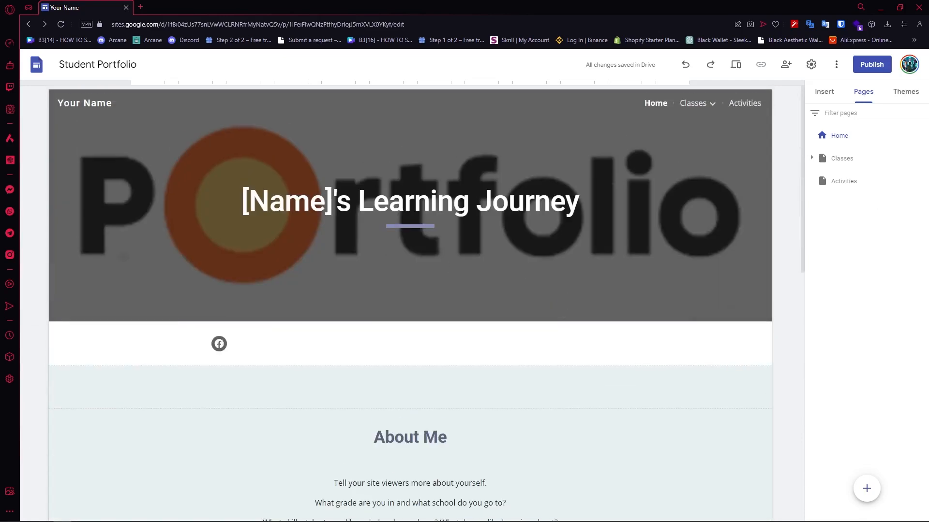
{"action": "mouse_move", "coordinate": [702, 105]}
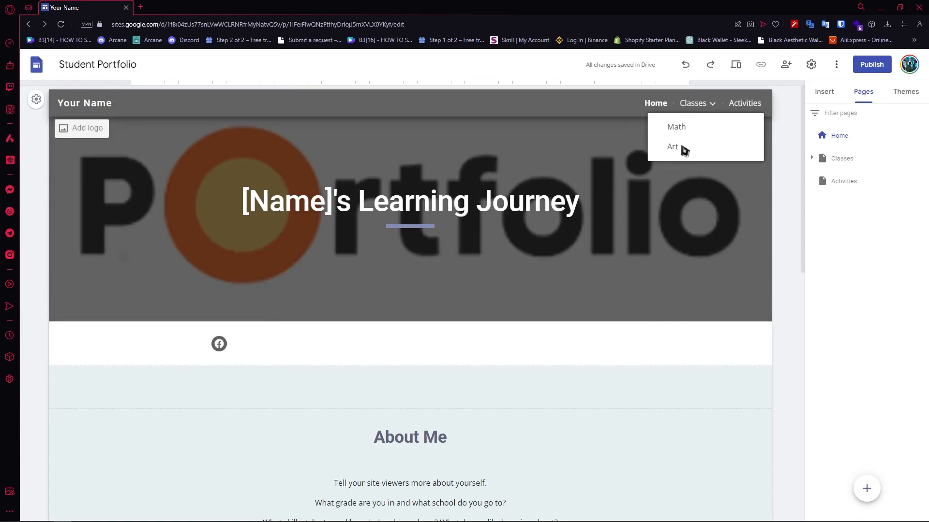
{"action": "left_click", "coordinate": [676, 127]}
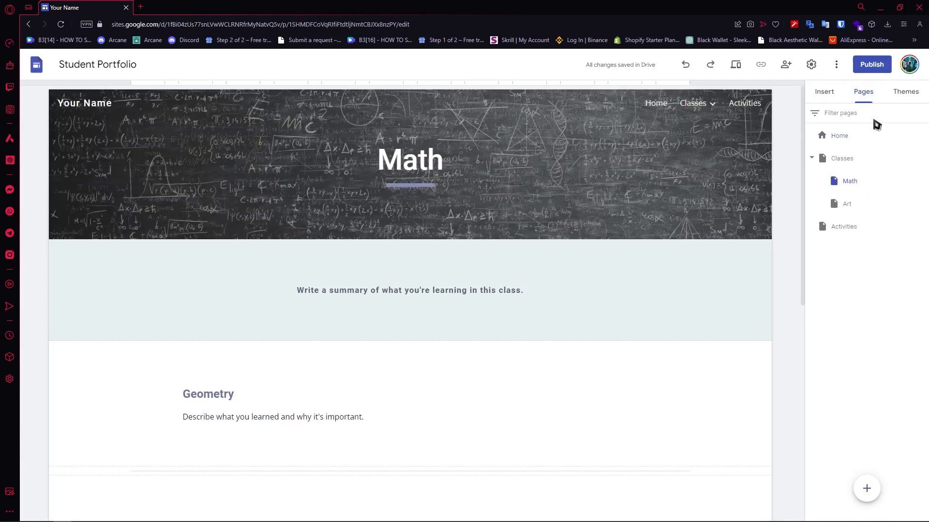
Step: Apply the Level theme to the site and review how it looks on the Home page
{"action": "left_click", "coordinate": [906, 93]}
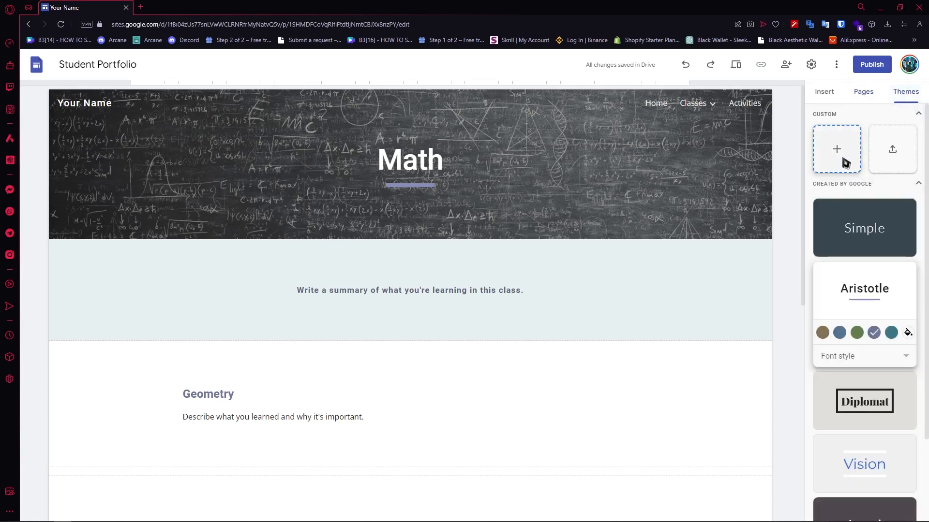
{"action": "scroll", "coordinate": [850, 213], "scroll_direction": "down", "scroll_amount": 2}
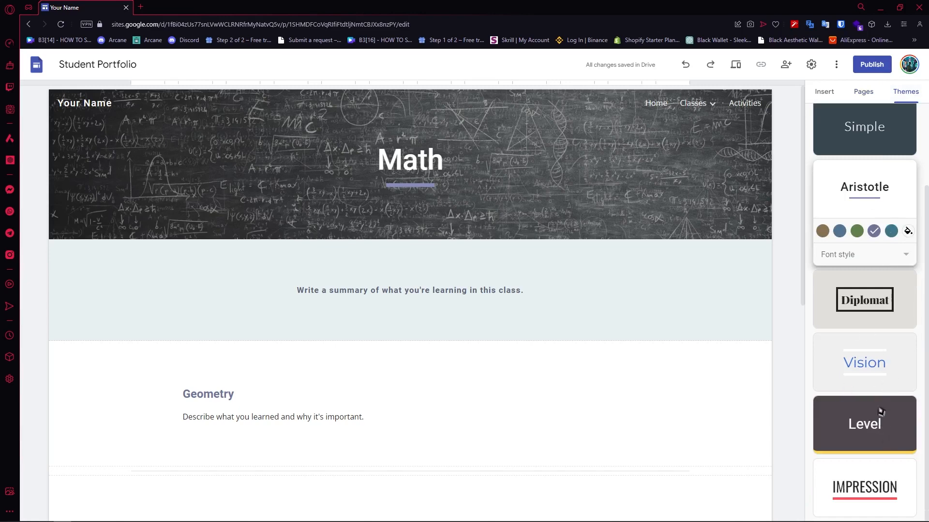
{"action": "scroll", "coordinate": [851, 378], "scroll_direction": "up", "scroll_amount": 2}
{"action": "scroll", "coordinate": [822, 391], "scroll_direction": "down", "scroll_amount": 2}
{"action": "left_click", "coordinate": [867, 450]}
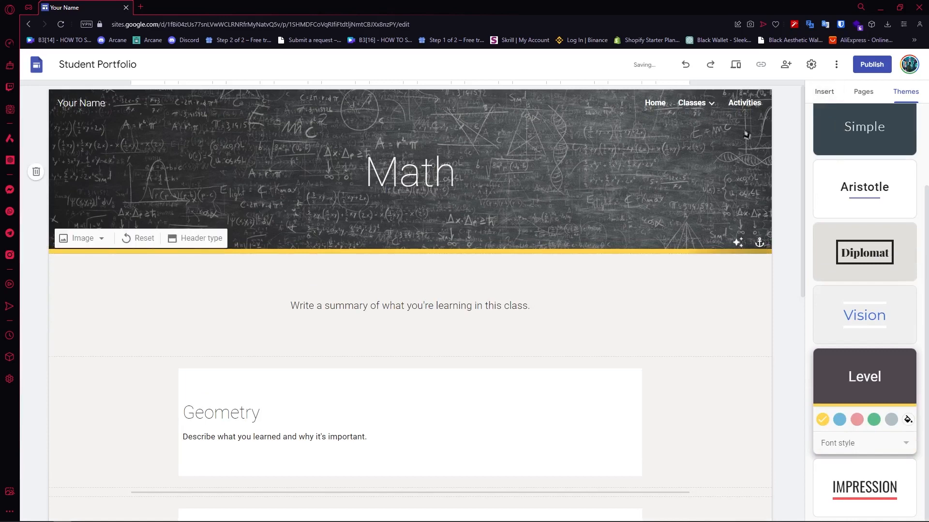
{"action": "left_click", "coordinate": [651, 104]}
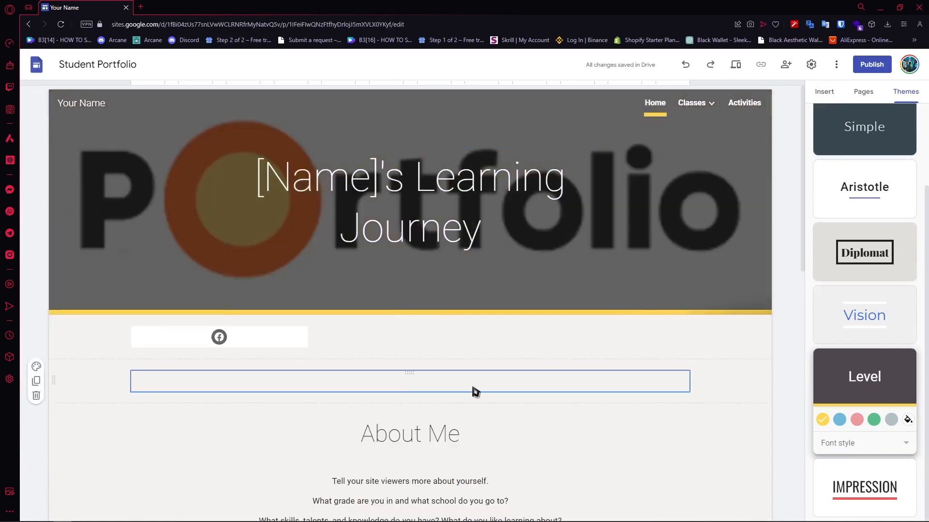
{"action": "scroll", "coordinate": [473, 389], "scroll_direction": "down", "scroll_amount": 10}
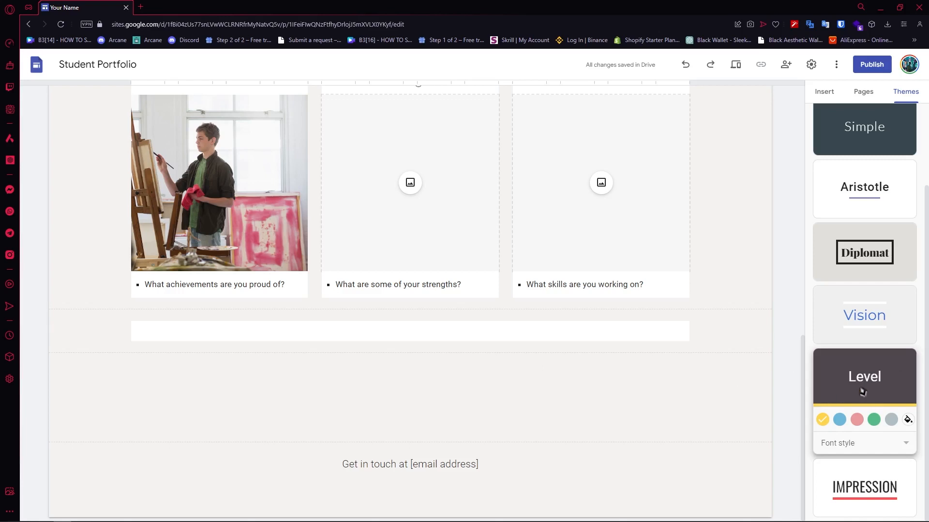
Step: Start a custom theme named ASD without a logo or banner image and proceed to its colors
{"action": "scroll", "coordinate": [860, 390], "scroll_direction": "up", "scroll_amount": 3}
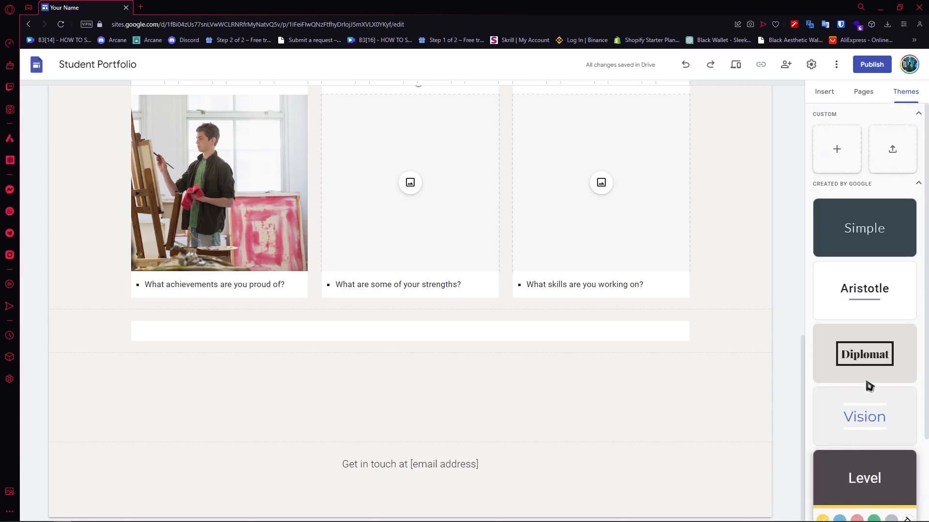
{"action": "left_click", "coordinate": [836, 159]}
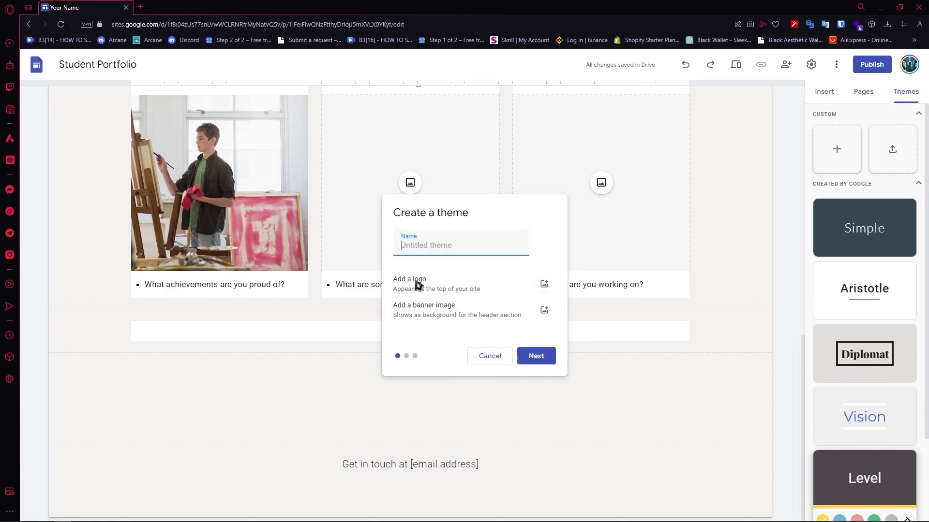
{"action": "type", "text": "ASD"}
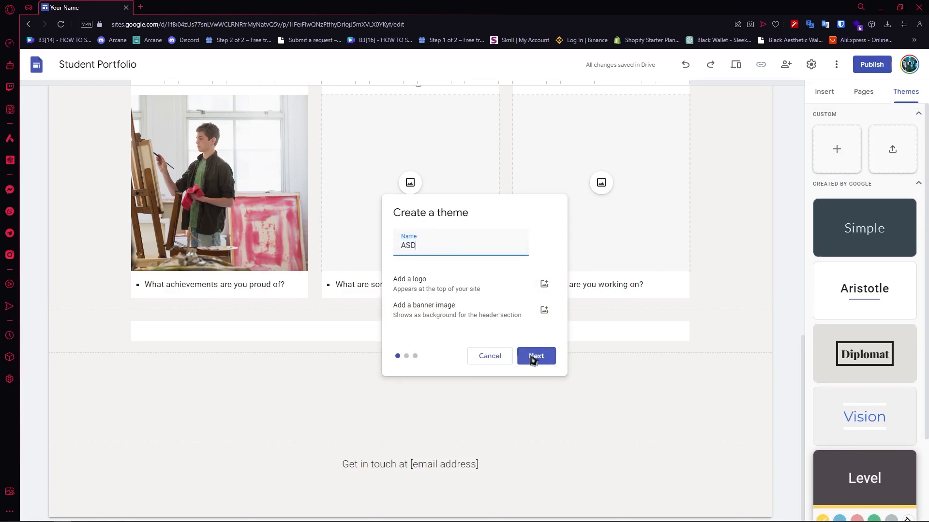
{"action": "left_click", "coordinate": [529, 362]}
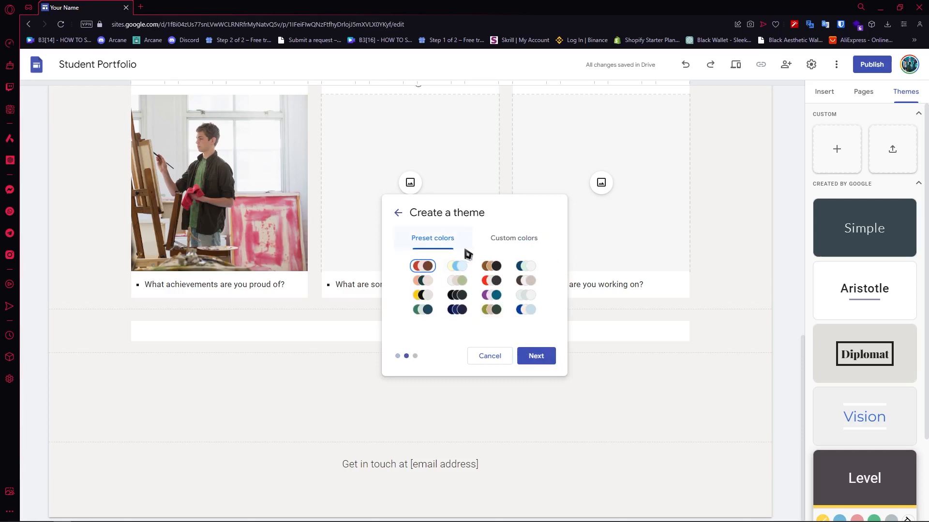
Step: Give the theme the preset palette of red, light grey and dark grey, keep Montserrat for both fonts, and create it
{"action": "left_click", "coordinate": [492, 282]}
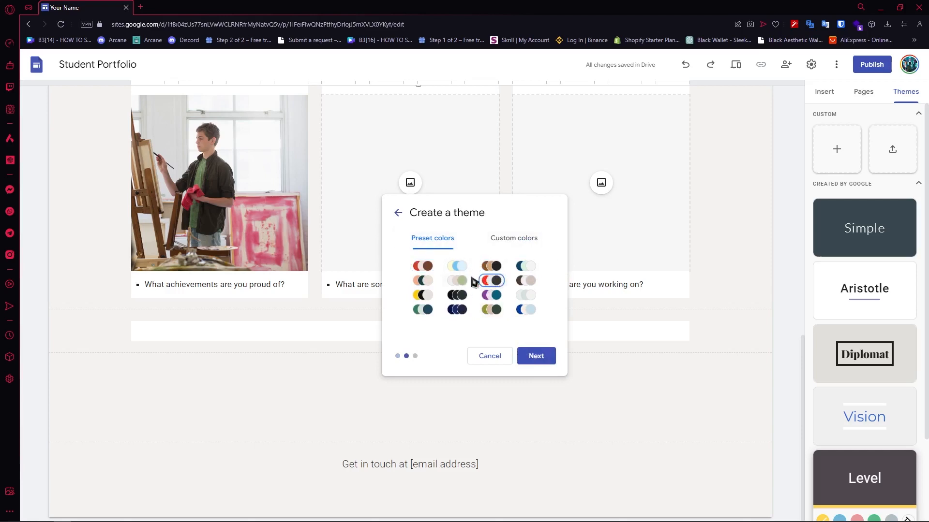
{"action": "left_click", "coordinate": [513, 241]}
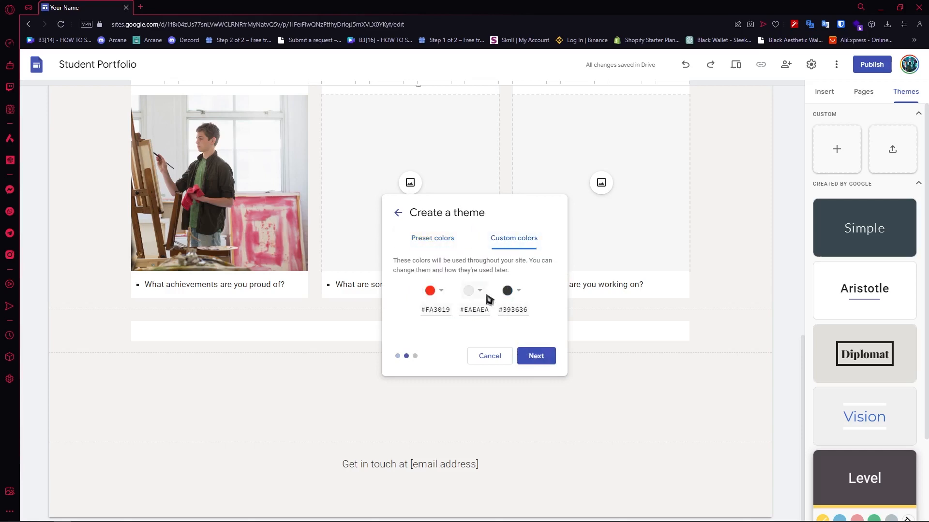
{"action": "left_click", "coordinate": [438, 239]}
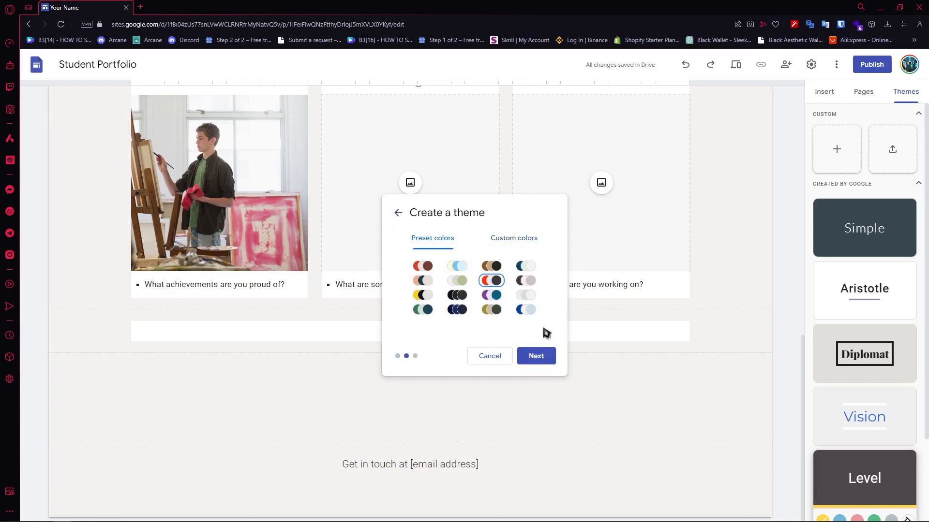
{"action": "left_click", "coordinate": [543, 356]}
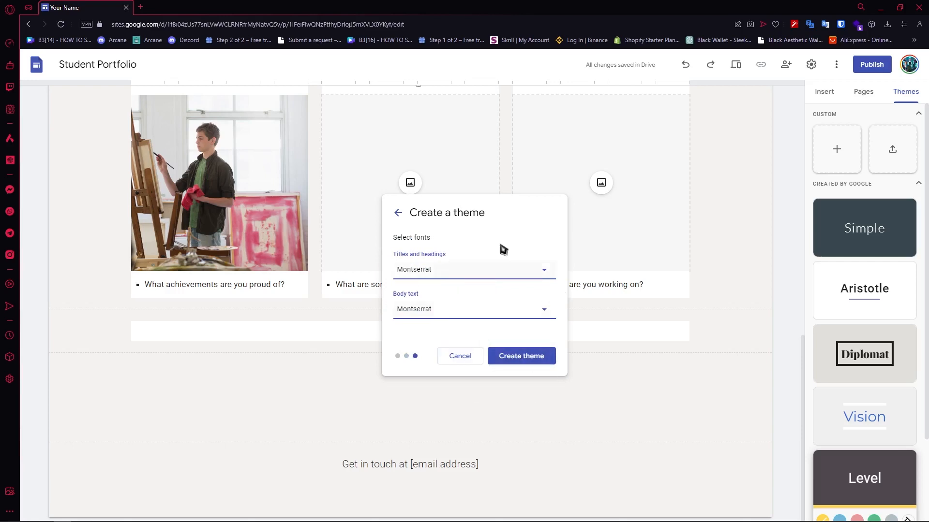
{"action": "left_click", "coordinate": [547, 356]}
{"action": "scroll", "coordinate": [561, 258], "scroll_direction": "up", "scroll_amount": 10}
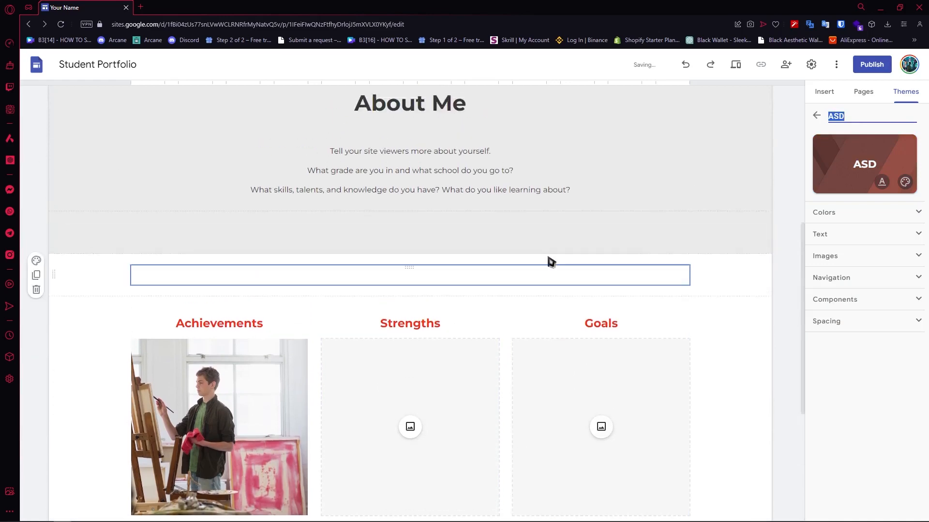
{"action": "scroll", "coordinate": [541, 247], "scroll_direction": "down", "scroll_amount": 7}
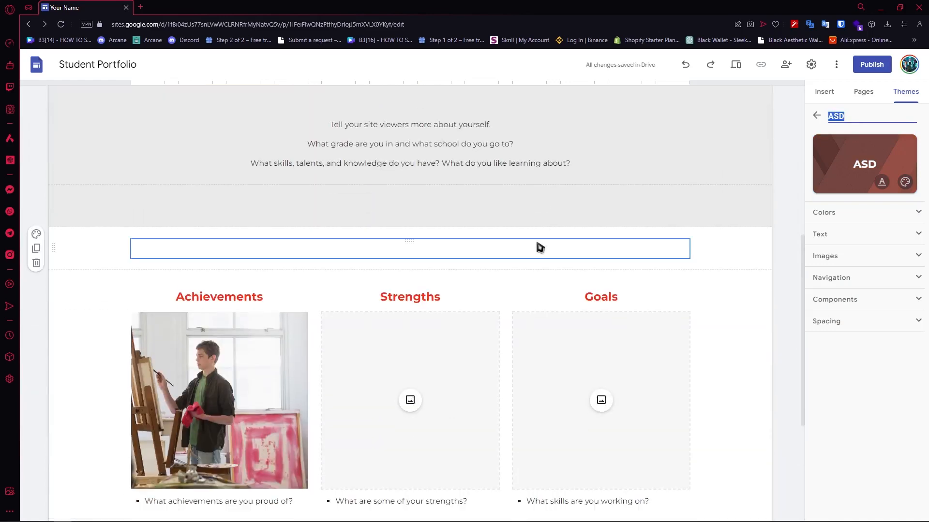
Step: Publish the site to the web at the address my-tutorial-portfolio, keeping it viewable by anyone
{"action": "scroll", "coordinate": [537, 256], "scroll_direction": "down", "scroll_amount": 4}
{"action": "scroll", "coordinate": [539, 256], "scroll_direction": "up", "scroll_amount": 10}
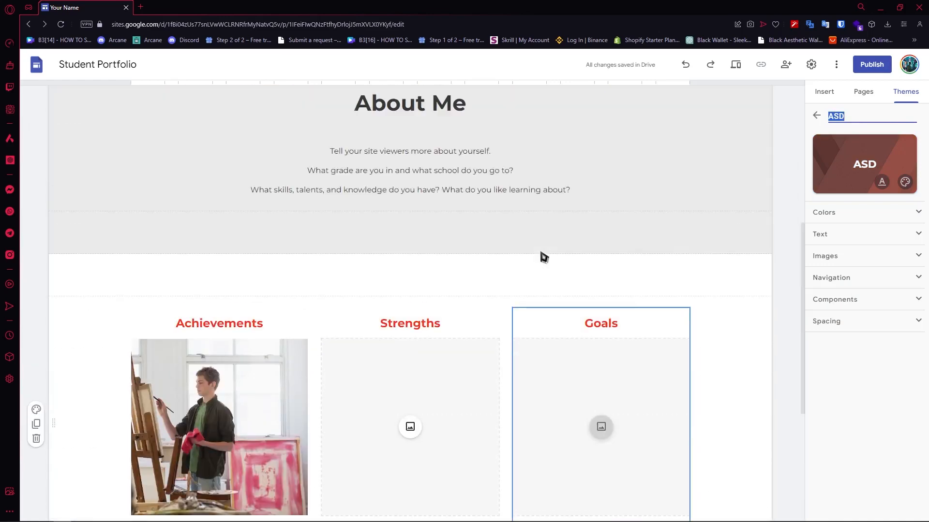
{"action": "scroll", "coordinate": [540, 256], "scroll_direction": "up", "scroll_amount": 2}
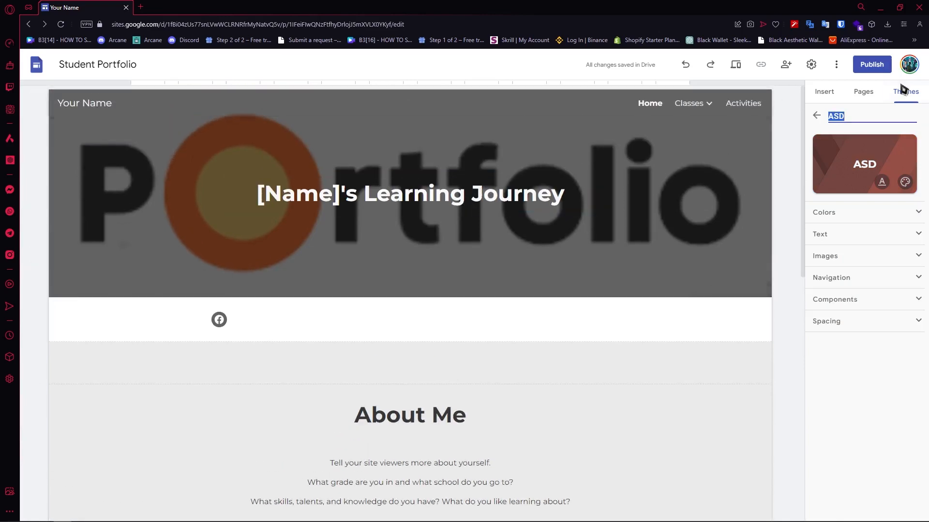
{"action": "left_click", "coordinate": [866, 66]}
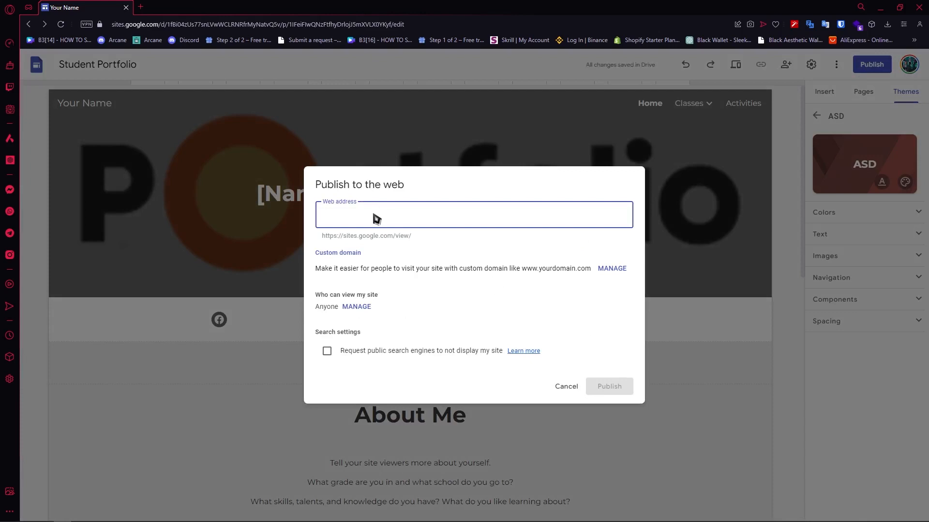
{"action": "type", "text": "my-turtorial-portfolio"}
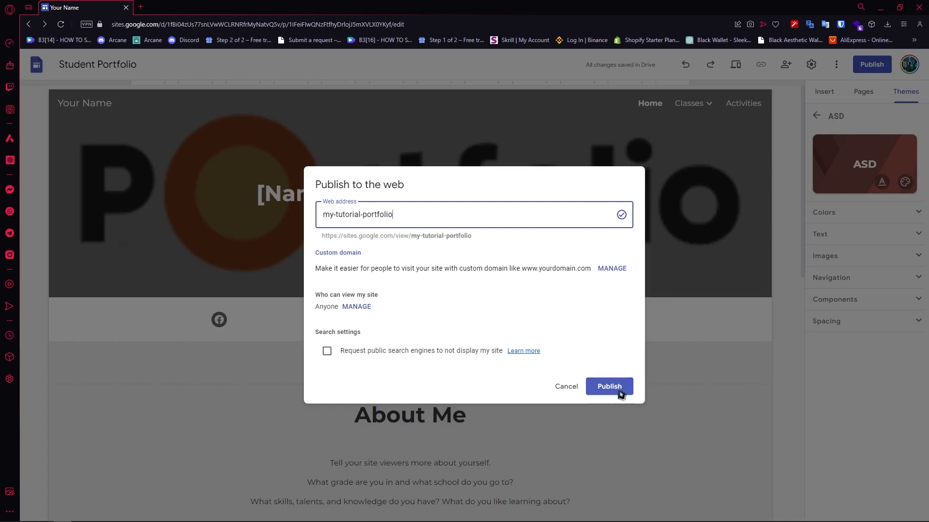
{"action": "left_click", "coordinate": [619, 391]}
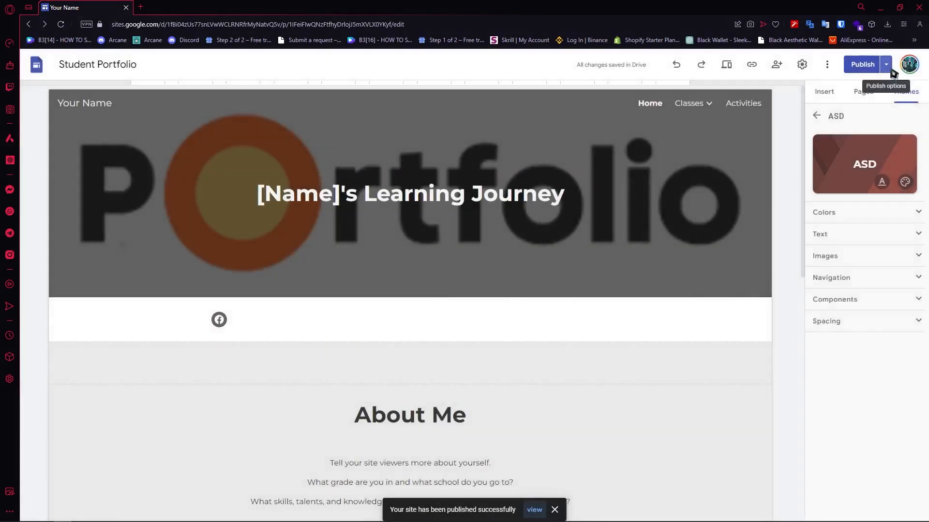
Step: View the published site and look over its home page from the header to the contact footer
{"action": "left_click", "coordinate": [891, 70]}
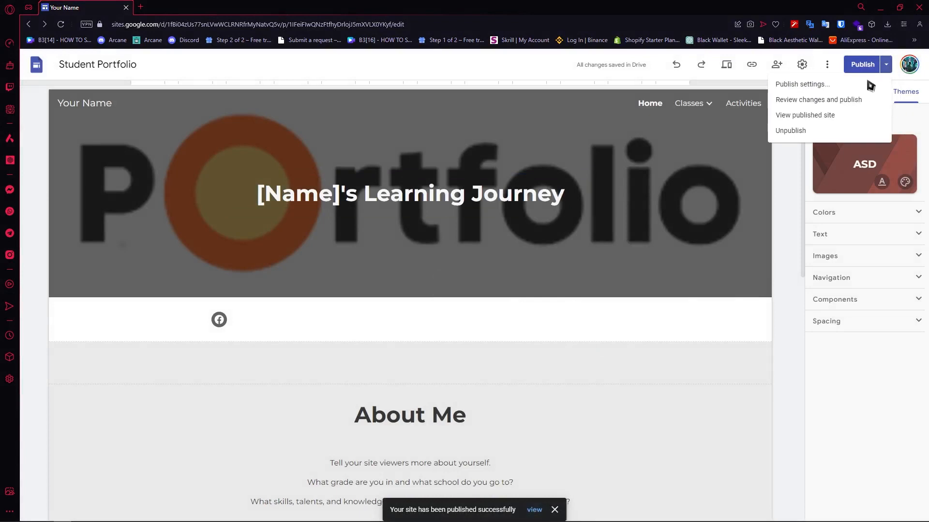
{"action": "left_click", "coordinate": [805, 116]}
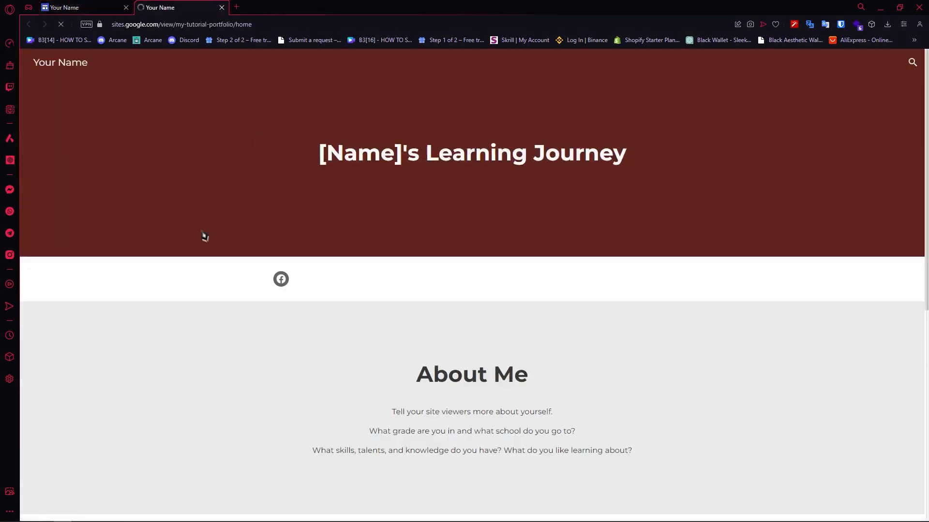
{"action": "scroll", "coordinate": [484, 255], "scroll_direction": "down", "scroll_amount": 5}
{"action": "scroll", "coordinate": [485, 253], "scroll_direction": "down", "scroll_amount": 5}
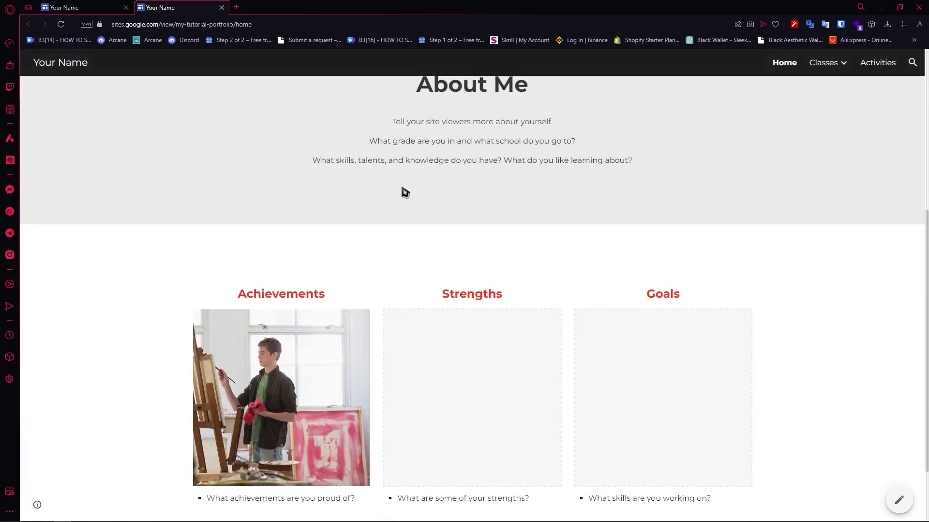
{"action": "scroll", "coordinate": [405, 192], "scroll_direction": "down", "scroll_amount": 2}
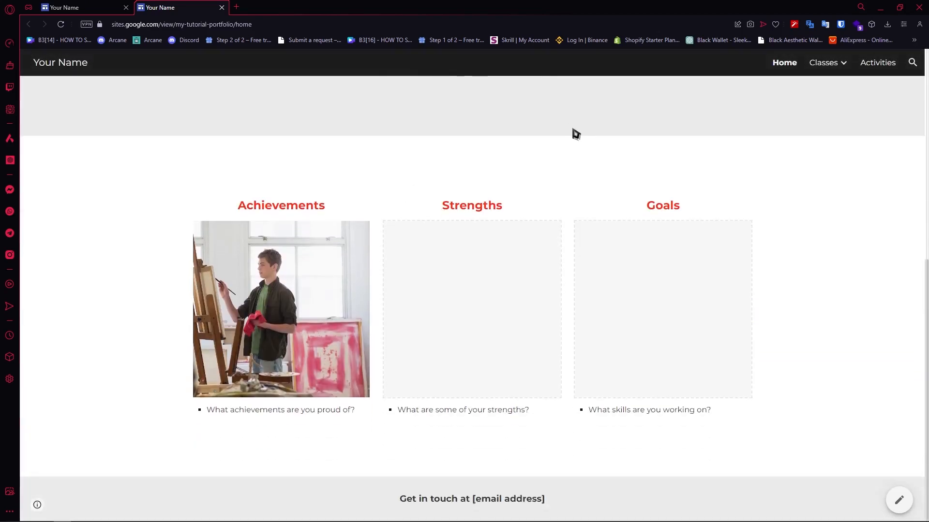
{"action": "scroll", "coordinate": [569, 168], "scroll_direction": "up", "scroll_amount": 3}
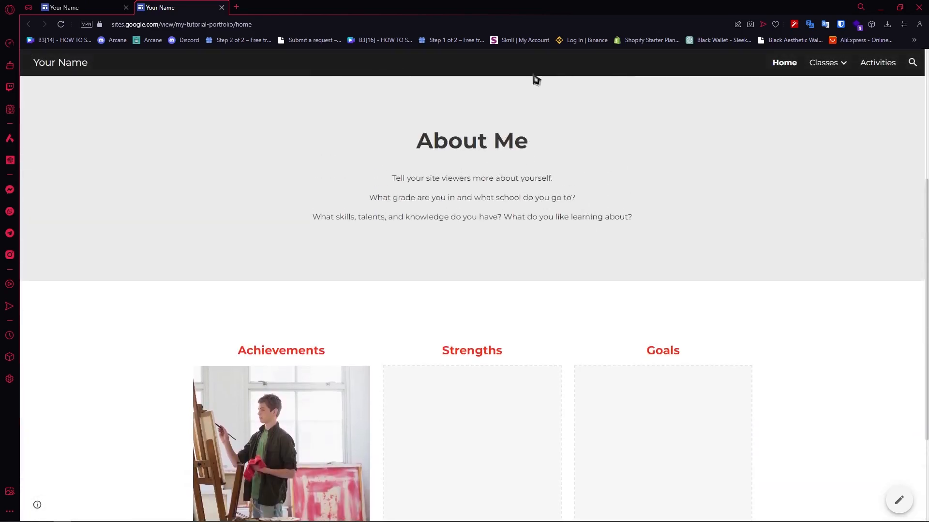